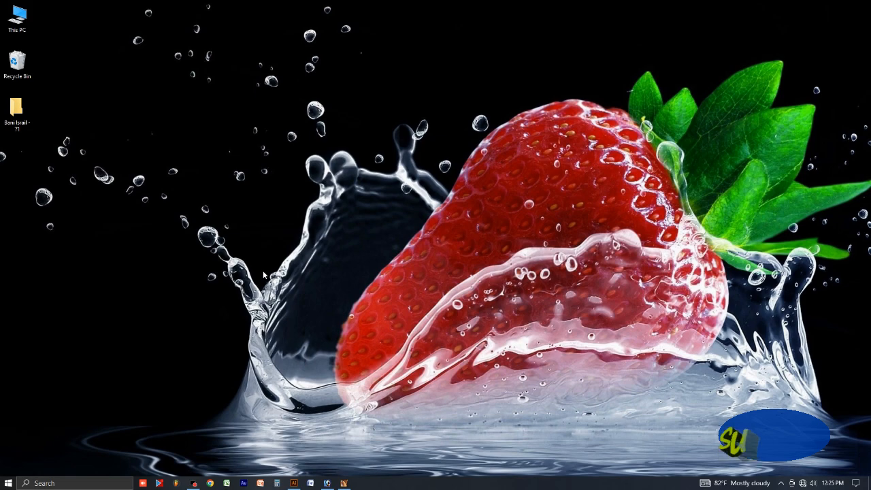
Switch to Adobe Illustrator, draw a wide rectangle at the top of the artboard and move it closer to the artboard's upper-left corner.
{"action": "left_click", "coordinate": [295, 483]}
{"action": "left_click", "coordinate": [435, 121]}
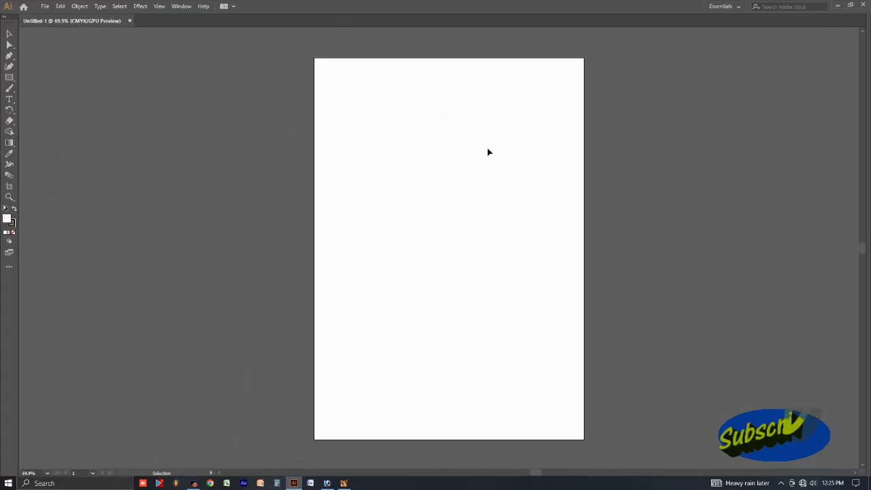
{"action": "left_click", "coordinate": [8, 35]}
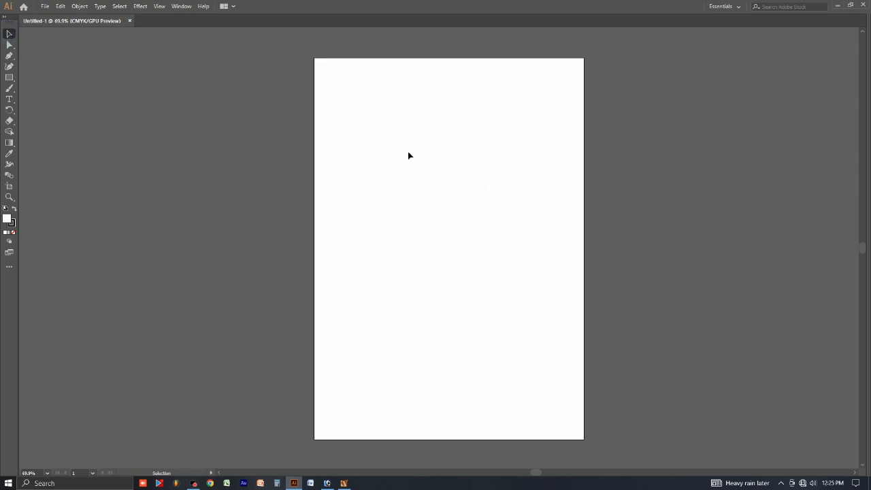
{"action": "left_click_drag", "start_coordinate": [7, 79], "coordinate": [40, 80]}
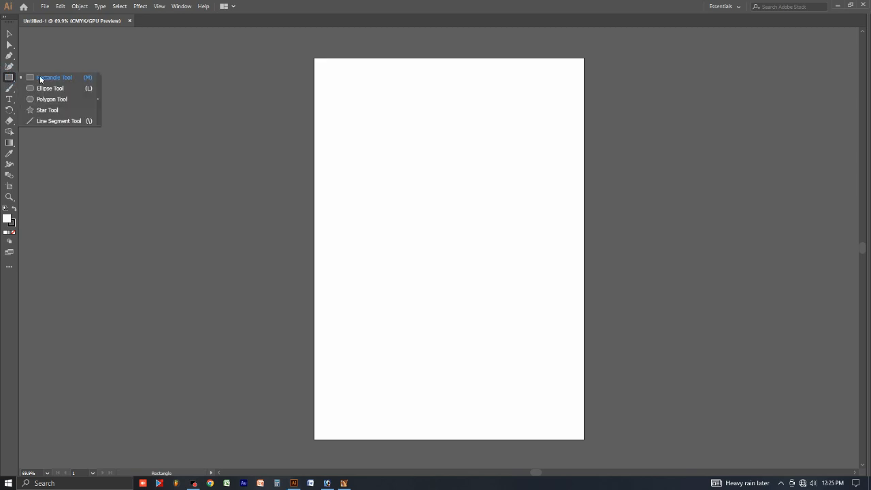
{"action": "mouse_move", "coordinate": [337, 69]}
{"action": "left_mouse_down"}
{"action": "mouse_move", "coordinate": [420, 104]}
{"action": "mouse_move", "coordinate": [453, 105]}
{"action": "left_mouse_up"}
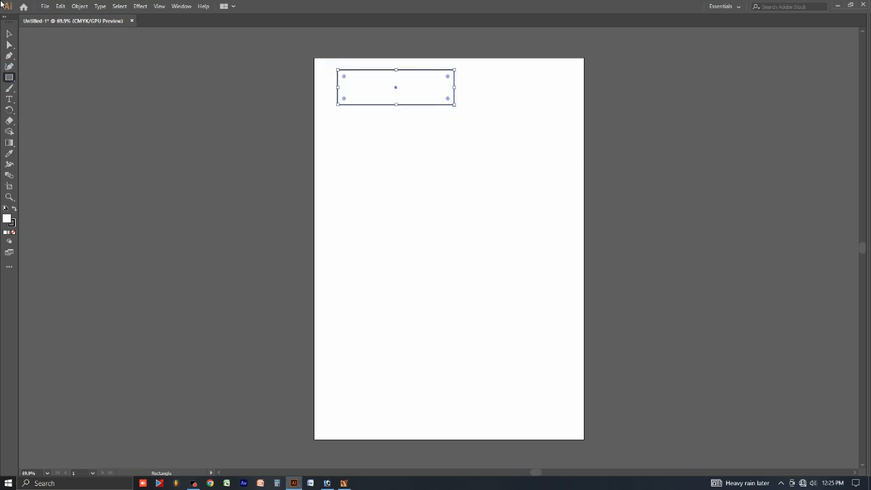
{"action": "left_click", "coordinate": [9, 34]}
{"action": "left_click_drag", "start_coordinate": [396, 101], "coordinate": [366, 86]}
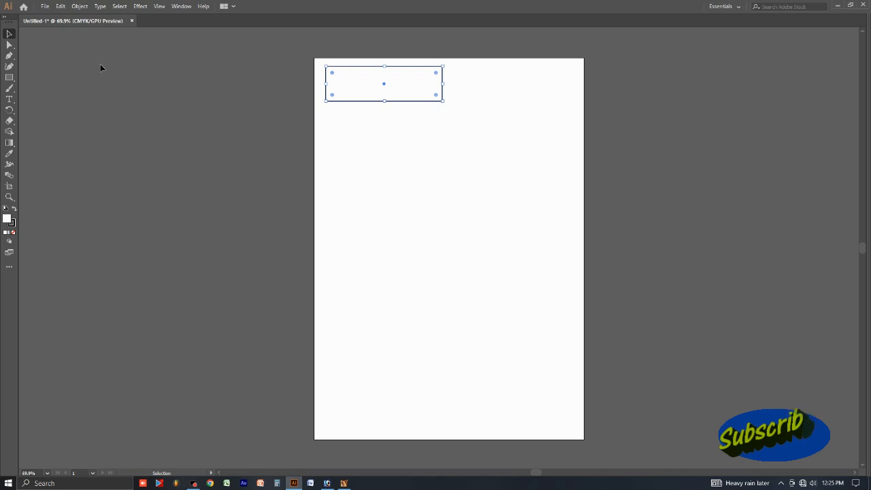
Try to delete only the rectangle's top edge with the Direct Selection tool, and undo the deletion.
{"action": "left_click", "coordinate": [9, 45]}
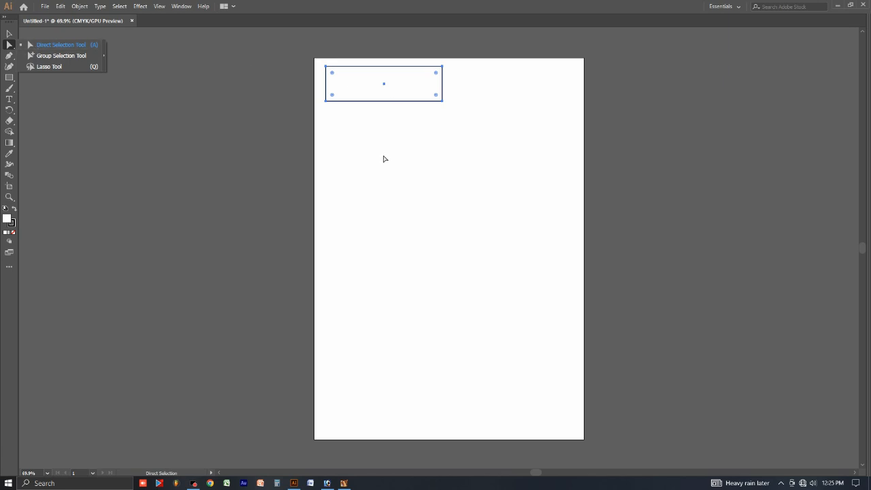
{"action": "left_click", "coordinate": [460, 136]}
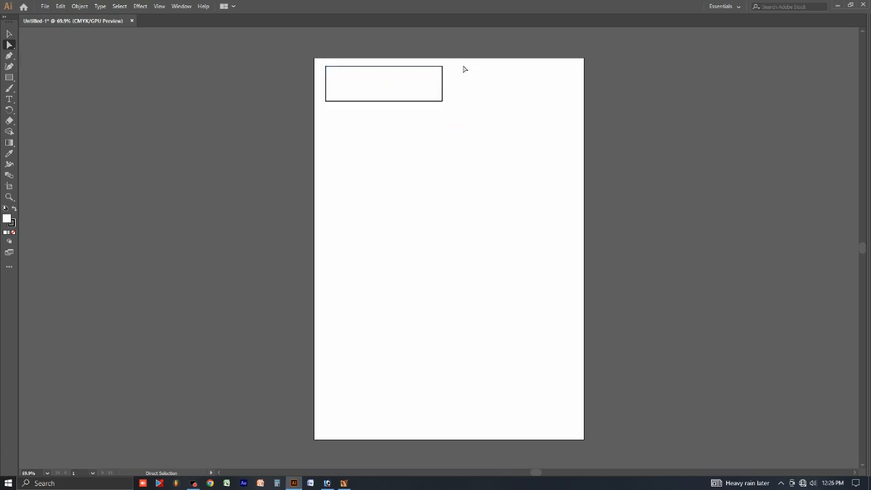
{"action": "left_click_drag", "start_coordinate": [462, 59], "coordinate": [419, 77]}
{"action": "left_click_drag", "start_coordinate": [388, 43], "coordinate": [482, 89]}
{"action": "left_click", "coordinate": [507, 117]}
{"action": "left_click_drag", "start_coordinate": [379, 54], "coordinate": [391, 74]}
{"action": "key", "text": "Delete"}
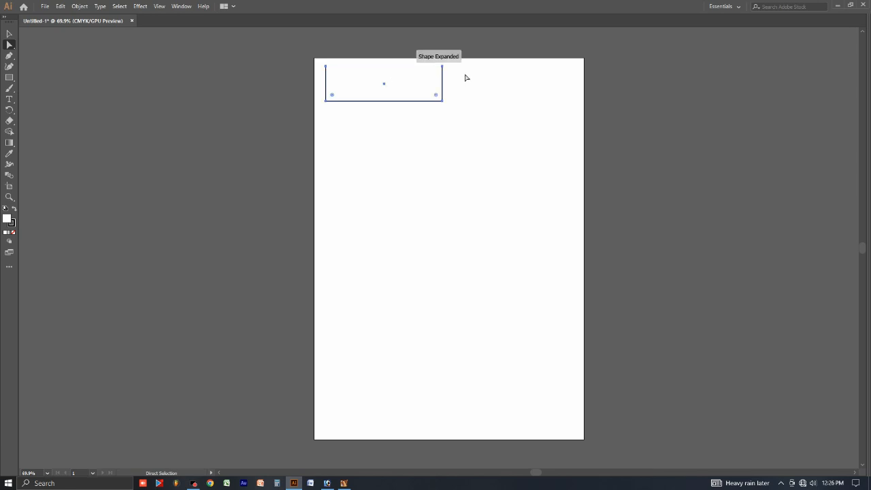
{"action": "key", "text": "ctrl+z"}
{"action": "left_click", "coordinate": [491, 104]}
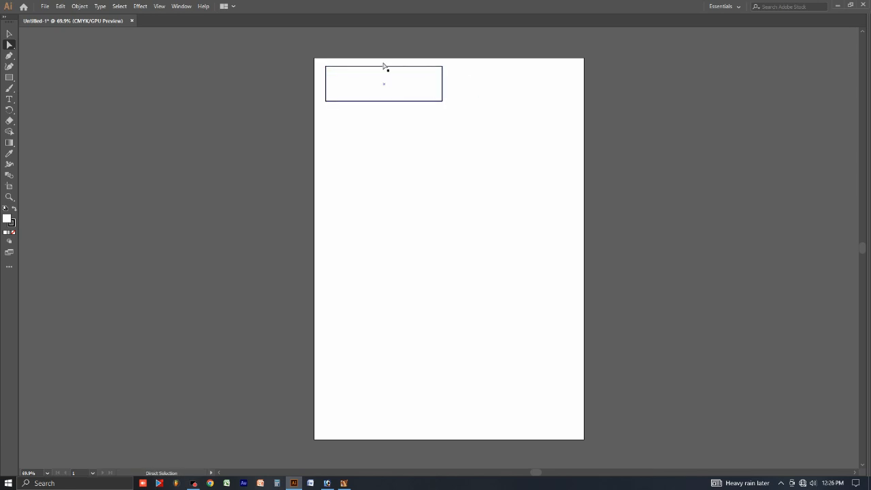
Delete the rectangle's top edge again, select the open path's upper-right anchor point, and undo the edge deletion.
{"action": "left_click_drag", "start_coordinate": [379, 58], "coordinate": [390, 86]}
{"action": "key", "text": "Delete"}
{"action": "left_click", "coordinate": [476, 84]}
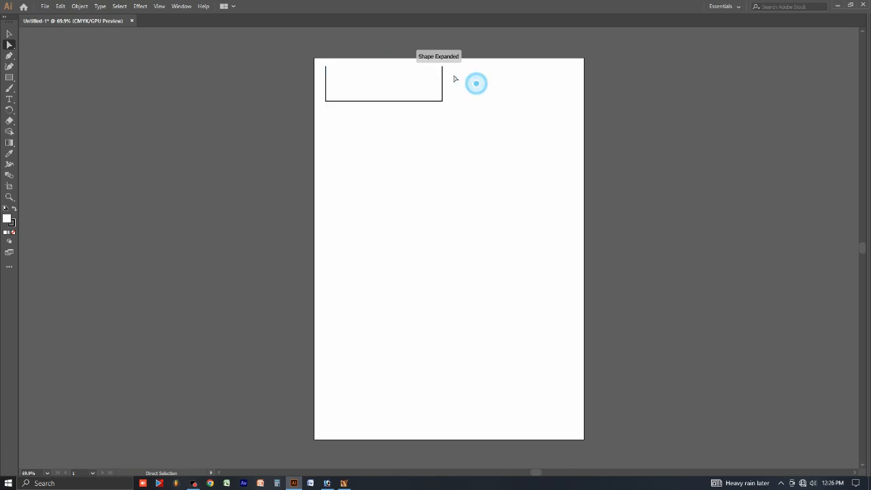
{"action": "left_click_drag", "start_coordinate": [470, 62], "coordinate": [449, 89]}
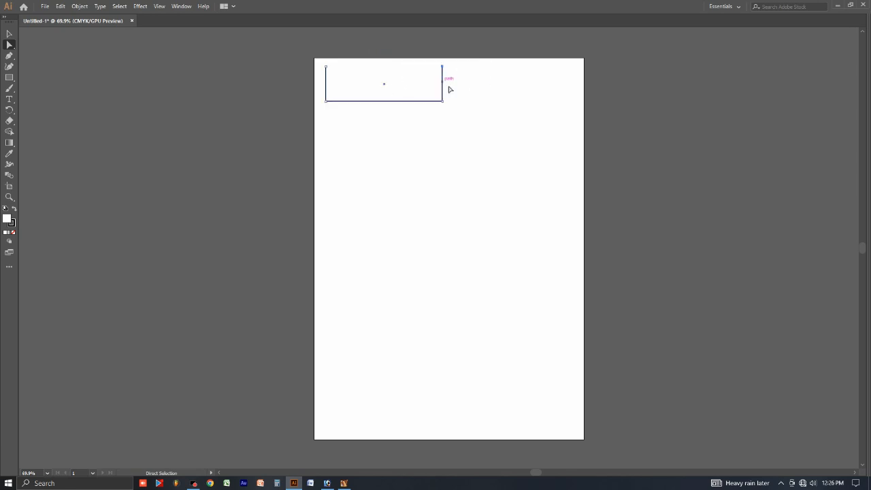
{"action": "key", "text": "v"}
{"action": "key", "text": "ctrl+z"}
Delete the rectangle's lower-left anchor point with Direct Selection, undo it, and reselect that corner.
{"action": "key", "text": "a"}
{"action": "left_click", "coordinate": [398, 155]}
{"action": "left_click_drag", "start_coordinate": [317, 98], "coordinate": [351, 125]}
{"action": "key", "text": "Delete"}
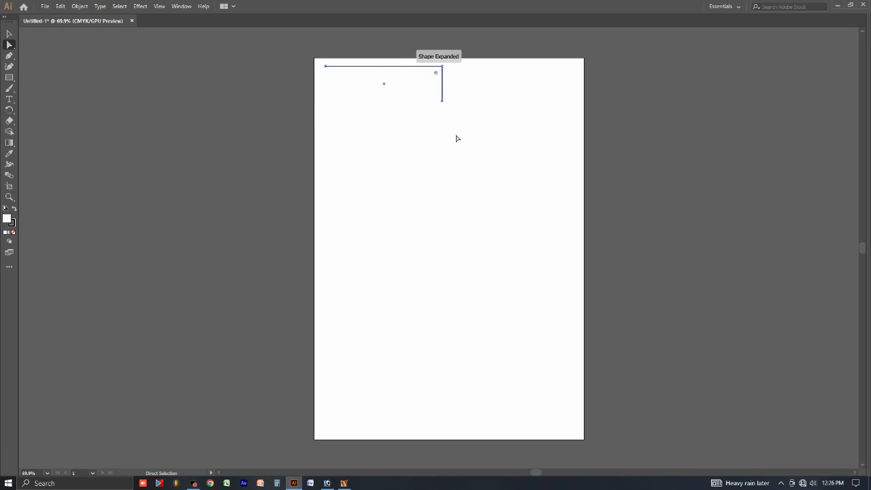
{"action": "key", "text": "v"}
{"action": "key", "text": "ctrl+z"}
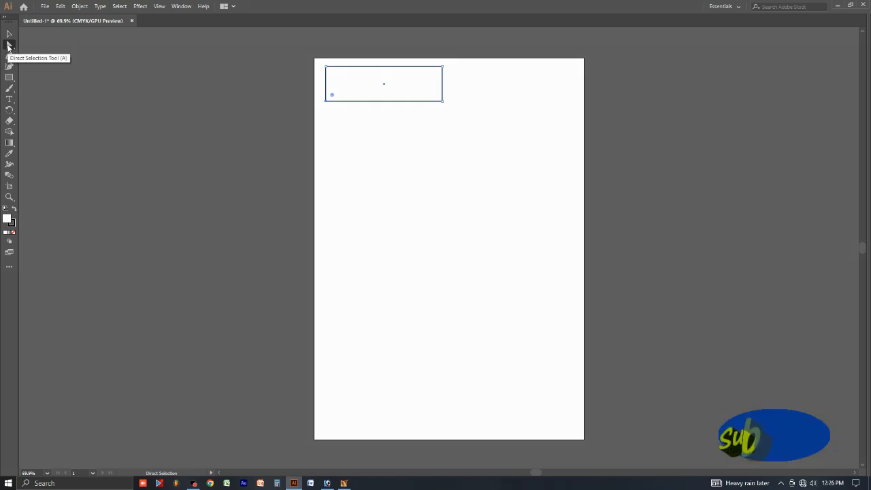
{"action": "left_click", "coordinate": [382, 128]}
{"action": "left_click_drag", "start_coordinate": [302, 75], "coordinate": [379, 113]}
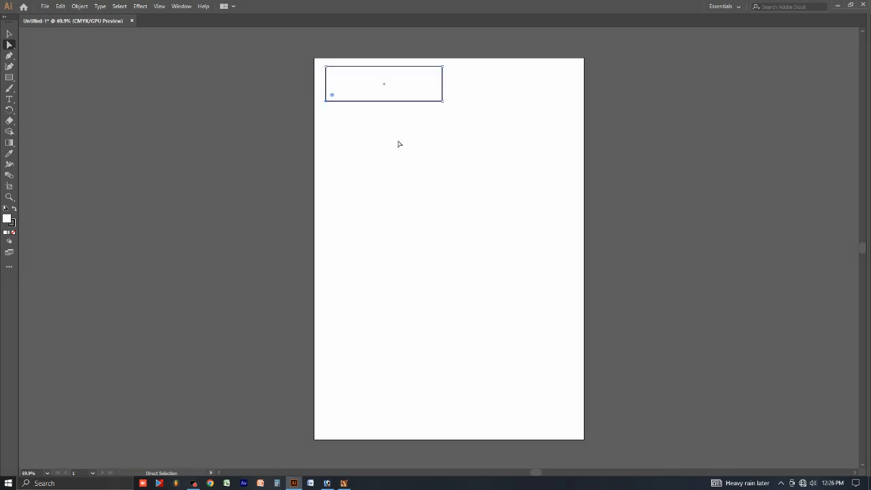
Duplicate the rectangle straight down, leaving a gap below the original, and dismiss the notification about editing similar objects.
{"action": "left_click", "coordinate": [8, 46]}
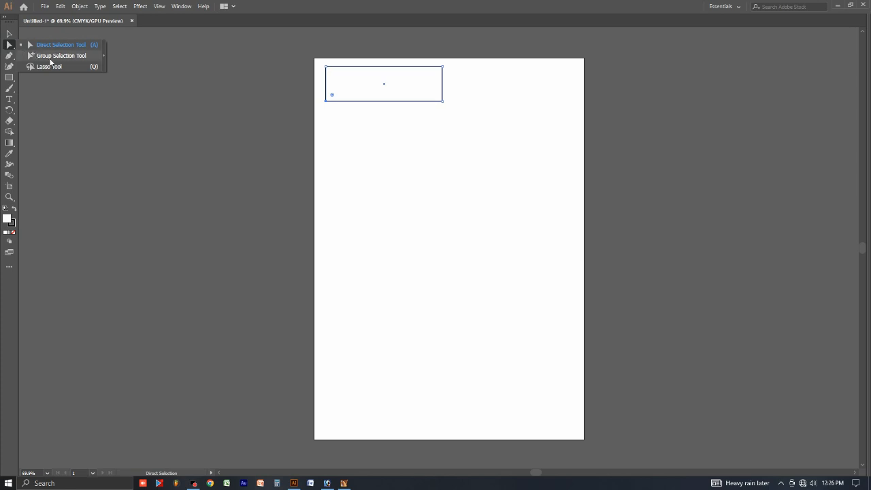
{"action": "left_click", "coordinate": [51, 56]}
{"action": "left_click", "coordinate": [5, 36]}
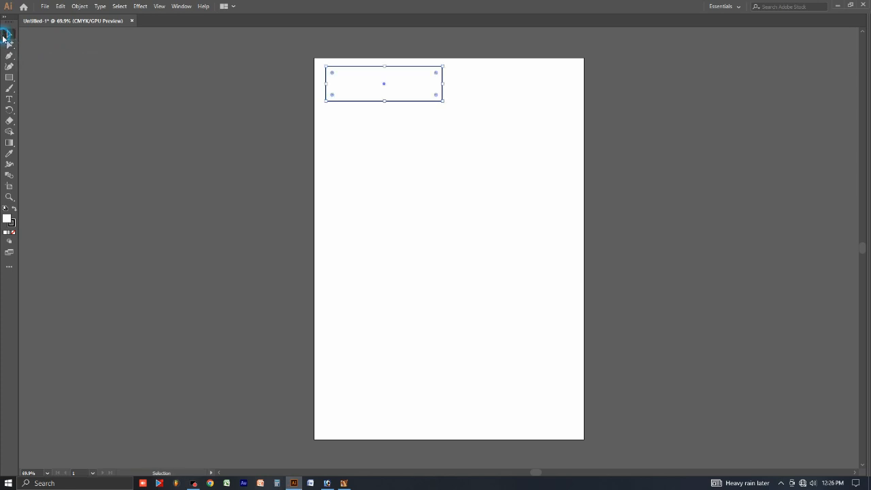
{"action": "left_click", "coordinate": [428, 174]}
{"action": "left_click", "coordinate": [369, 92]}
{"action": "left_click_drag", "start_coordinate": [383, 93], "coordinate": [384, 153]}
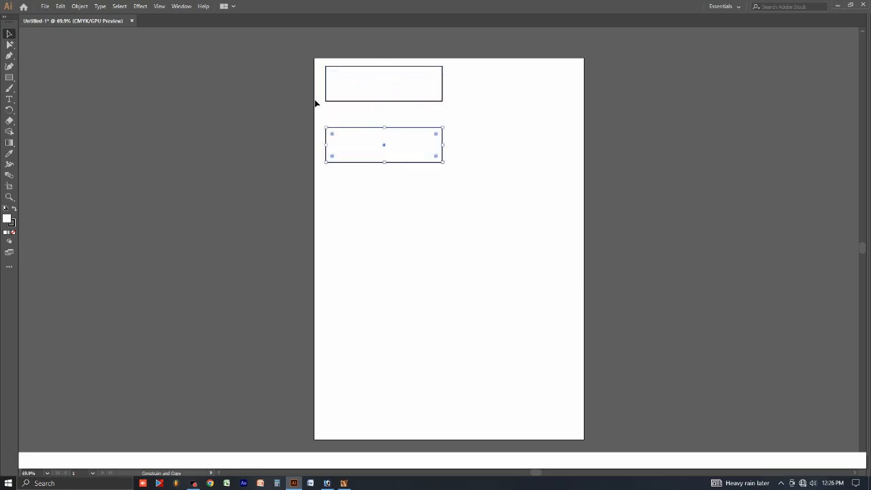
{"action": "left_click", "coordinate": [524, 197]}
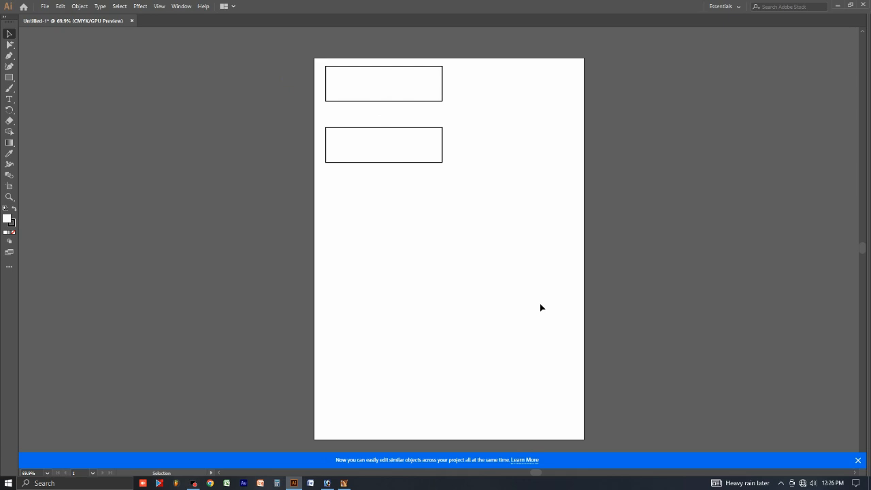
{"action": "left_click", "coordinate": [859, 458]}
Select both rectangles and group them.
{"action": "left_click_drag", "start_coordinate": [374, 134], "coordinate": [393, 119]}
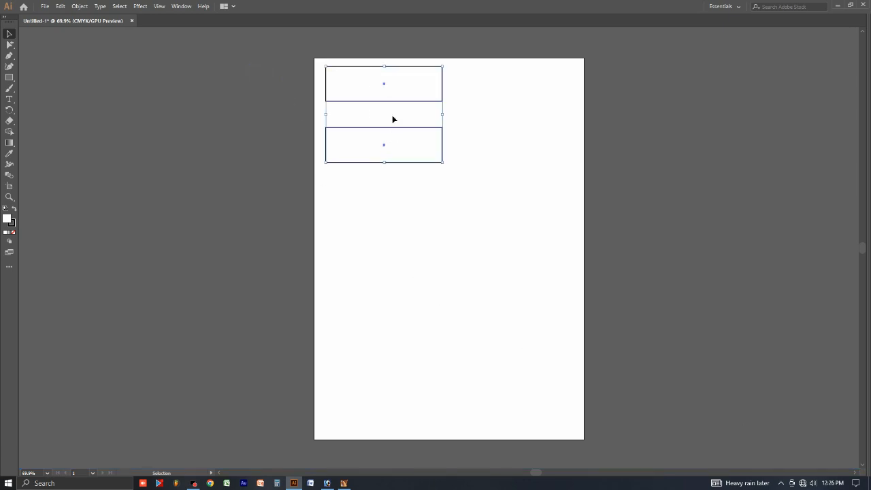
{"action": "right_click", "coordinate": [379, 89]}
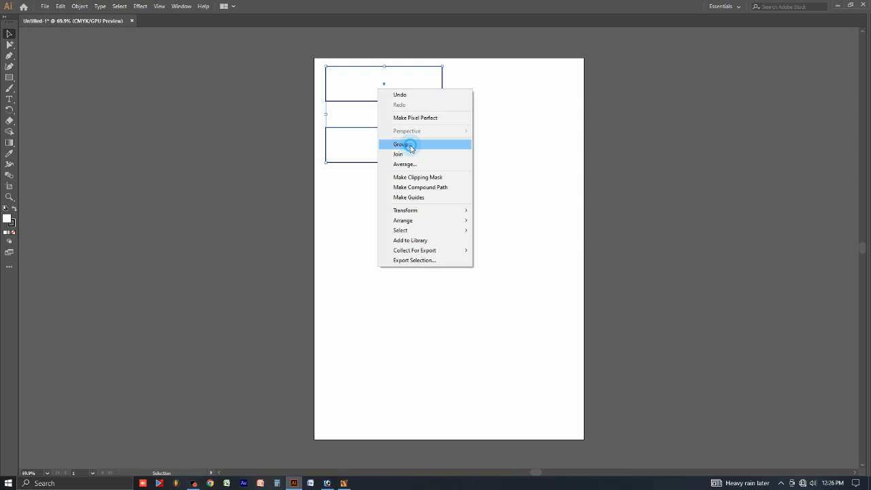
{"action": "left_click", "coordinate": [410, 143]}
{"action": "left_click", "coordinate": [511, 163]}
Move the grouped rectangles around the artboard as one object and place them near its upper-left corner.
{"action": "left_click_drag", "start_coordinate": [383, 155], "coordinate": [438, 220]}
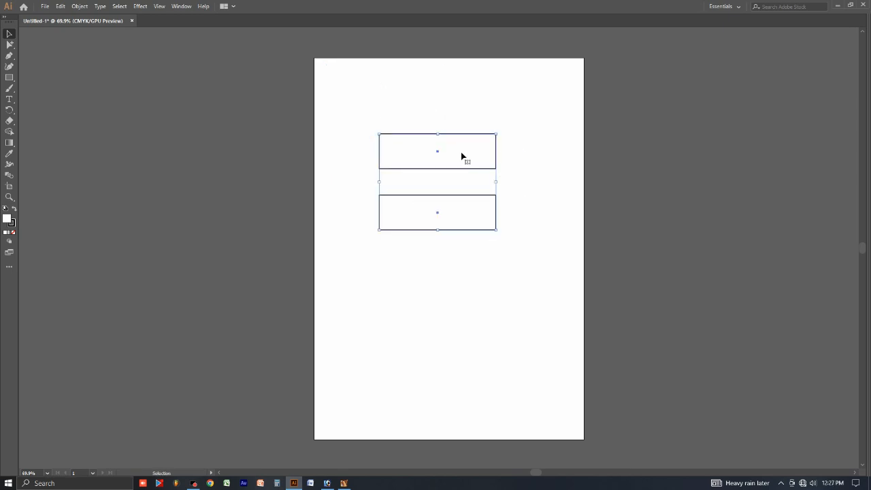
{"action": "left_click_drag", "start_coordinate": [463, 157], "coordinate": [400, 98]}
{"action": "left_click", "coordinate": [441, 234]}
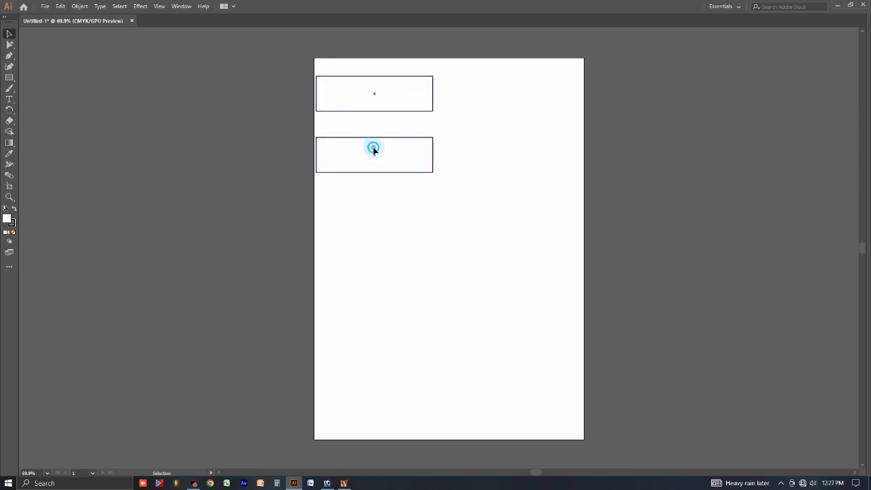
{"action": "left_click_drag", "start_coordinate": [374, 148], "coordinate": [385, 172]}
{"action": "left_click_drag", "start_coordinate": [379, 109], "coordinate": [370, 91]}
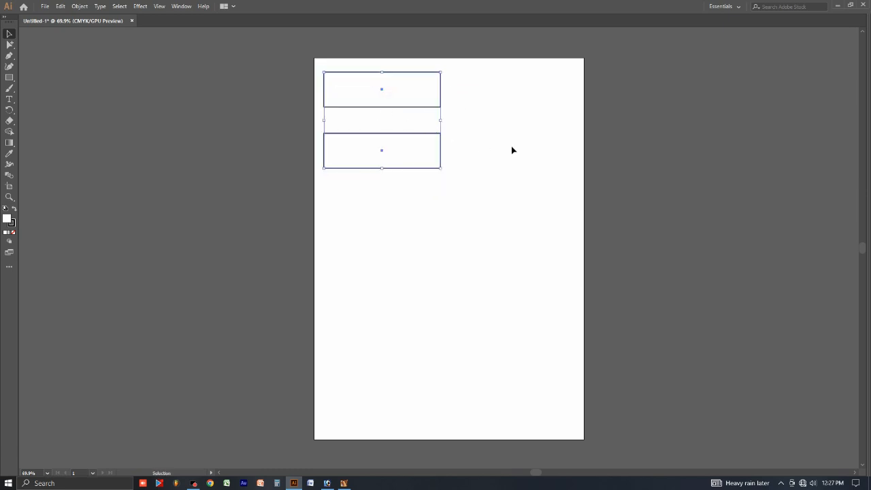
Use the Group Selection tool to move only the lower rectangle of the group up, closer to the upper one.
{"action": "left_click", "coordinate": [10, 44]}
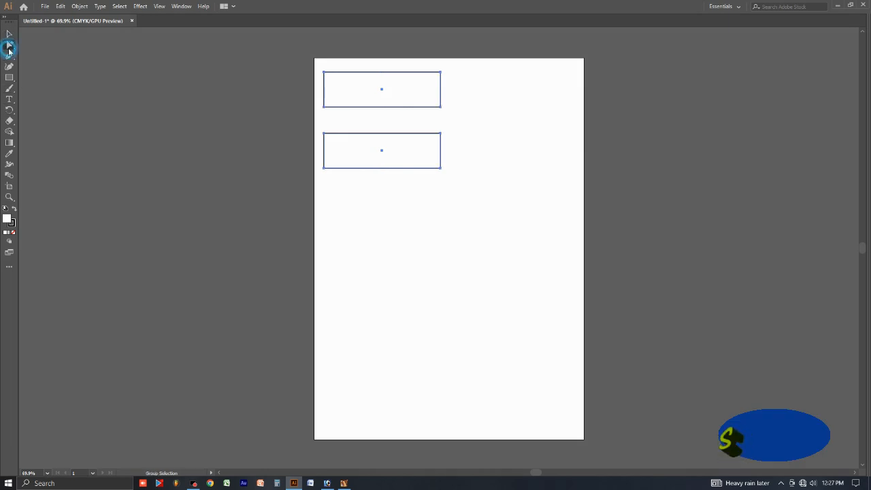
{"action": "left_click", "coordinate": [410, 252]}
{"action": "left_click", "coordinate": [361, 156]}
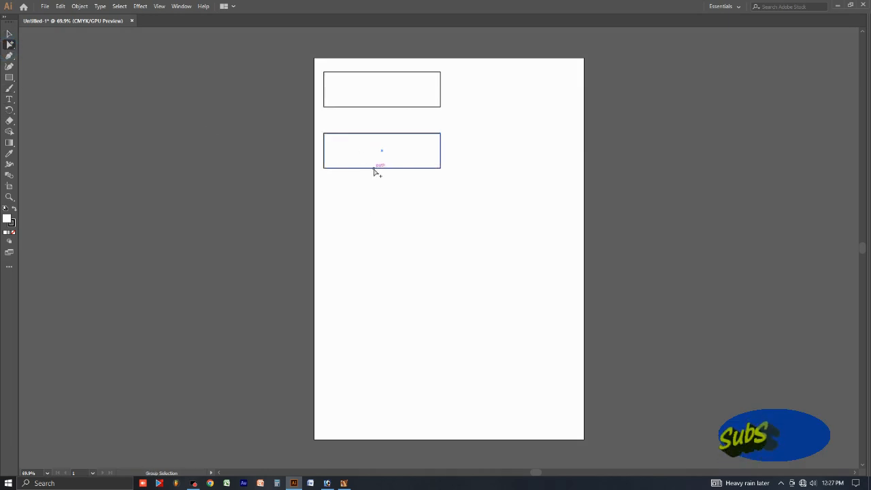
{"action": "left_click", "coordinate": [379, 233]}
{"action": "left_click", "coordinate": [324, 149]}
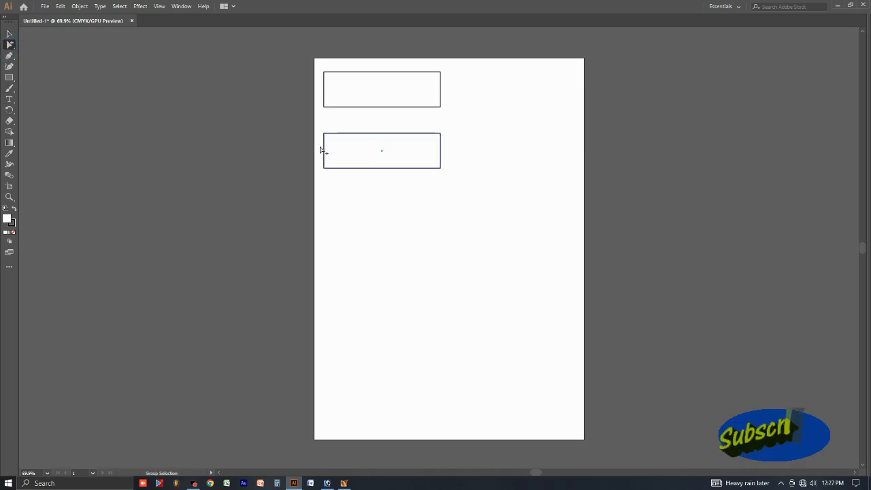
{"action": "left_click_drag", "start_coordinate": [369, 147], "coordinate": [418, 127]}
{"action": "left_click_drag", "start_coordinate": [414, 134], "coordinate": [381, 143]}
{"action": "left_click", "coordinate": [413, 200]}
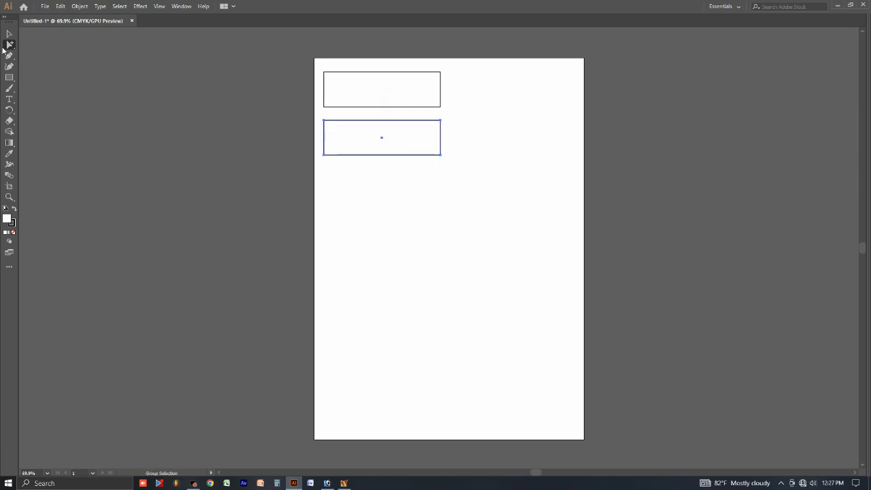
{"action": "left_click", "coordinate": [10, 46]}
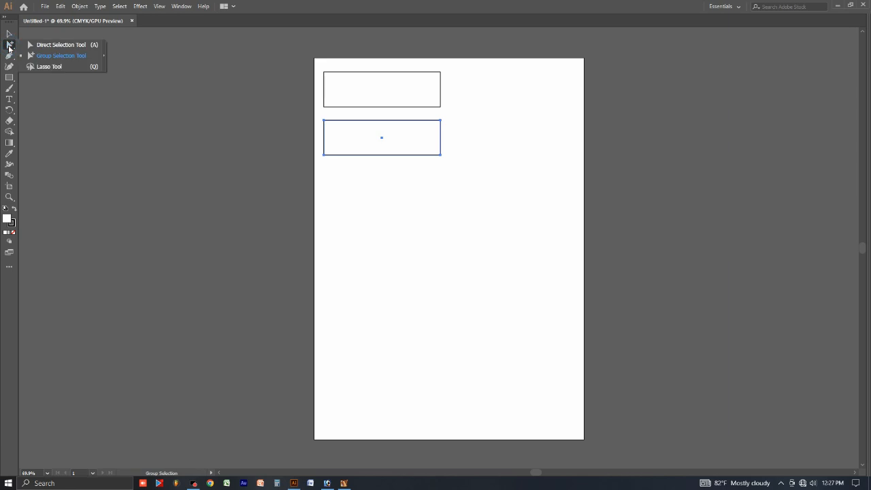
{"action": "left_click", "coordinate": [10, 47]}
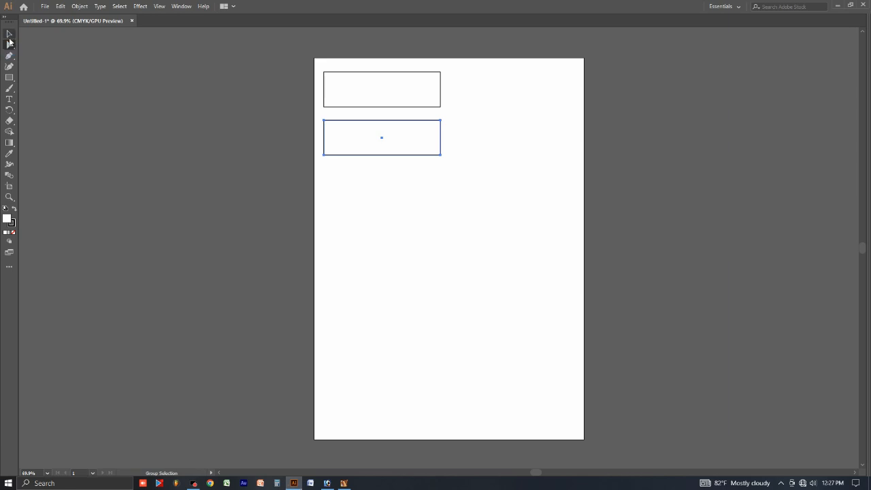
{"action": "left_click", "coordinate": [10, 36]}
{"action": "left_click", "coordinate": [9, 46]}
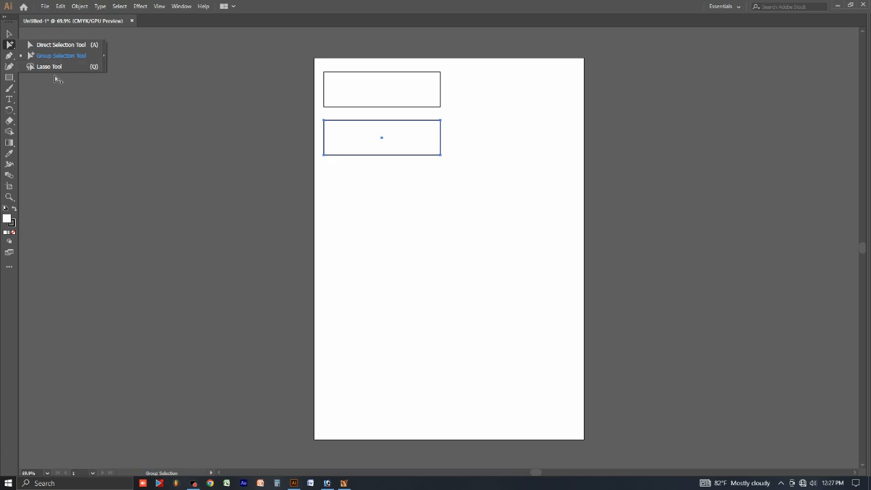
{"action": "left_click", "coordinate": [9, 45]}
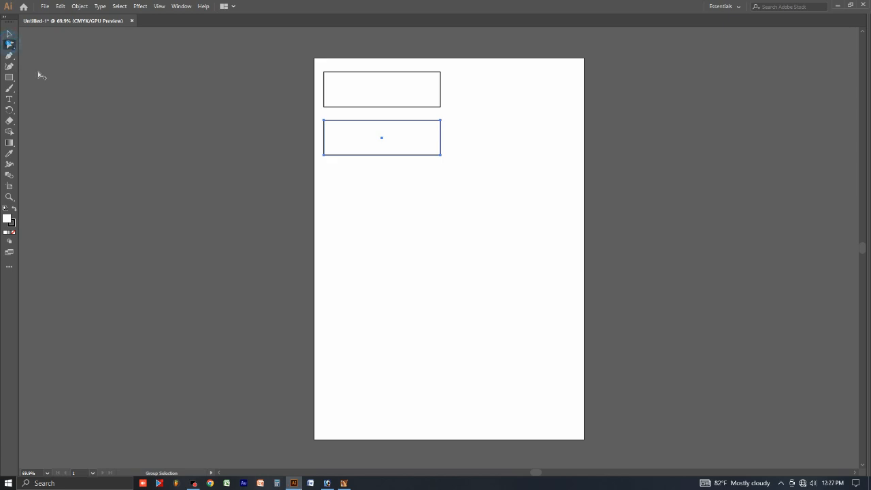
Draw an open path of straight and curved segments below the two rectangles with the Pen tool, and delete it.
{"action": "left_click", "coordinate": [9, 55]}
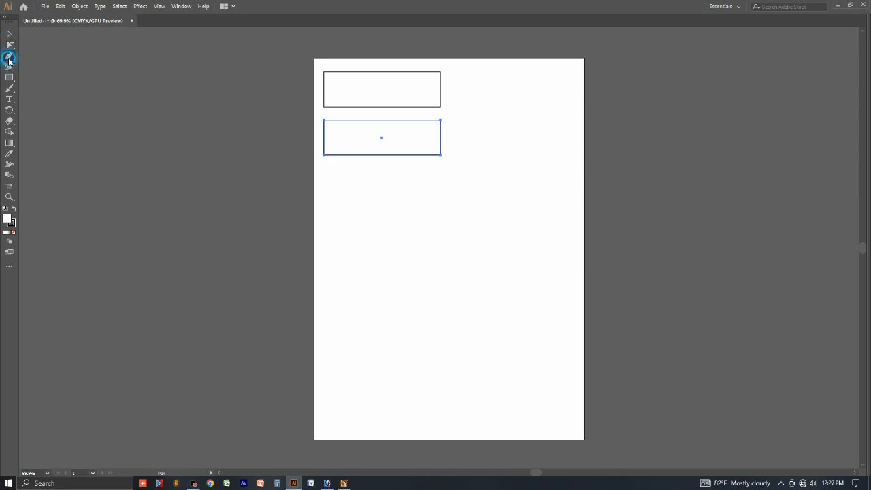
{"action": "left_click", "coordinate": [40, 55]}
{"action": "left_click", "coordinate": [340, 274]}
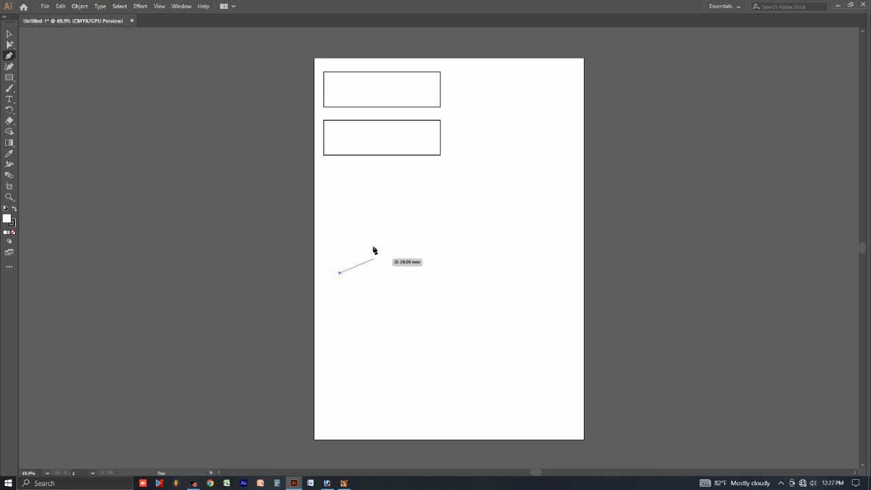
{"action": "left_click", "coordinate": [362, 253]}
{"action": "left_click", "coordinate": [381, 257]}
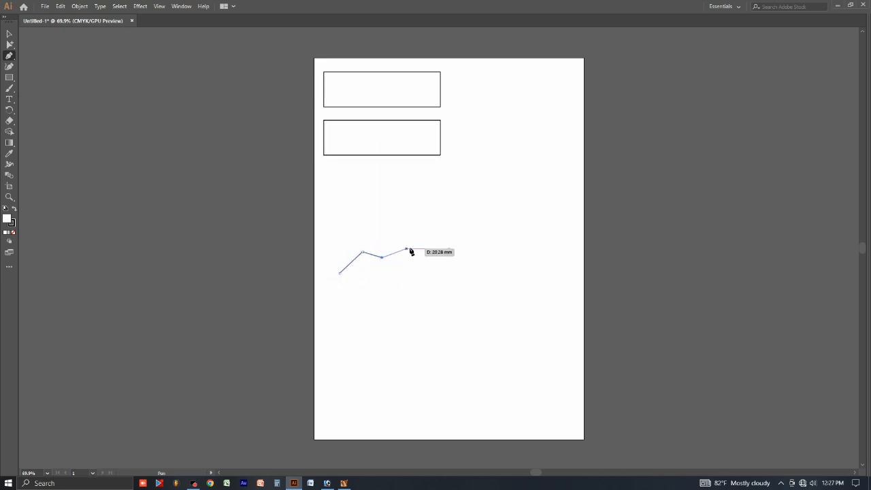
{"action": "left_click", "coordinate": [414, 242]}
{"action": "left_click", "coordinate": [451, 267]}
{"action": "left_click", "coordinate": [459, 314]}
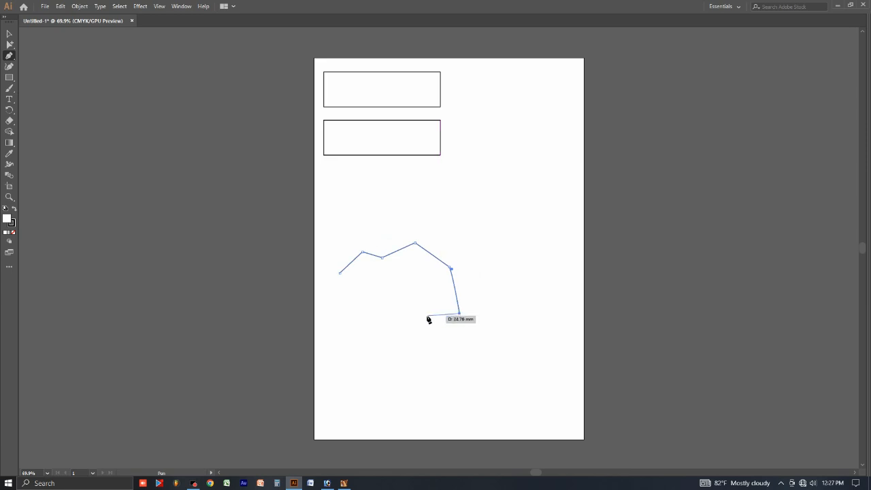
{"action": "left_click_drag", "start_coordinate": [356, 308], "coordinate": [355, 299]}
{"action": "left_click_drag", "start_coordinate": [403, 287], "coordinate": [407, 287]}
{"action": "left_click", "coordinate": [429, 278]}
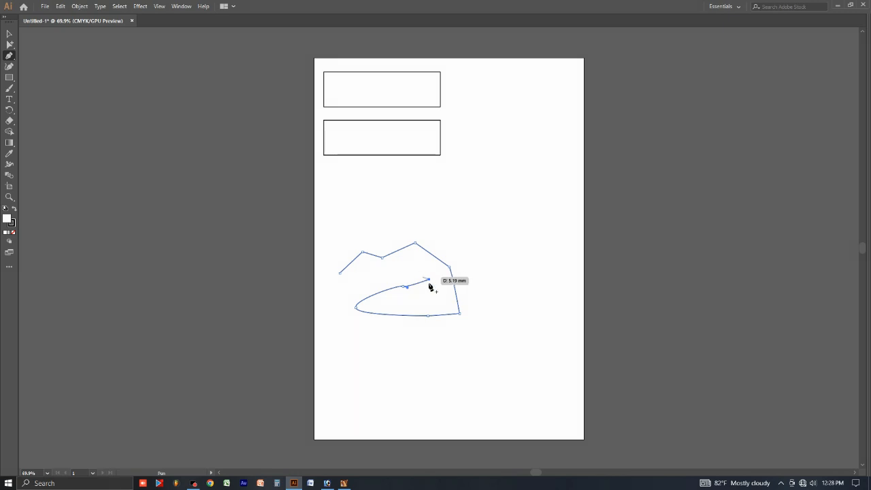
{"action": "key", "text": "Delete"}
Draw a large, smoothly curved open path with the Pen tool on the artboard area below the rectangles.
{"action": "left_click", "coordinate": [406, 228]}
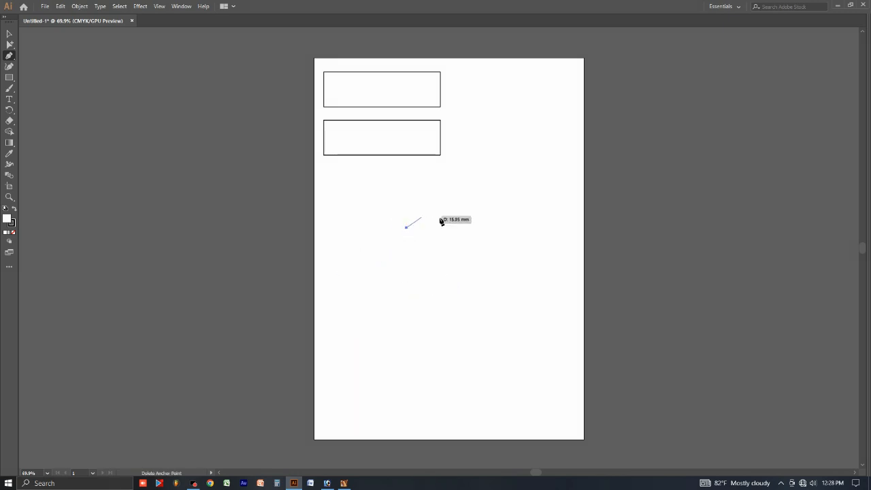
{"action": "left_click", "coordinate": [501, 247]}
{"action": "left_click_drag", "start_coordinate": [506, 253], "coordinate": [537, 291]}
{"action": "left_click_drag", "start_coordinate": [461, 376], "coordinate": [453, 393]}
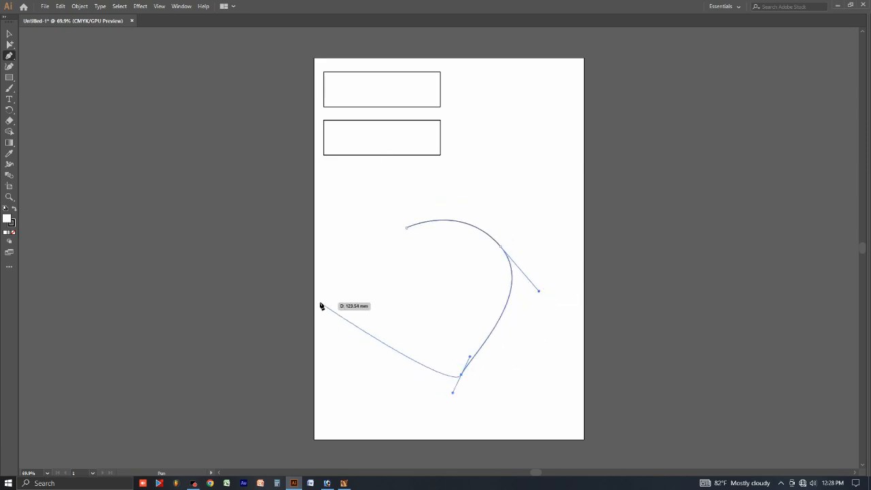
{"action": "left_click_drag", "start_coordinate": [339, 313], "coordinate": [322, 224]}
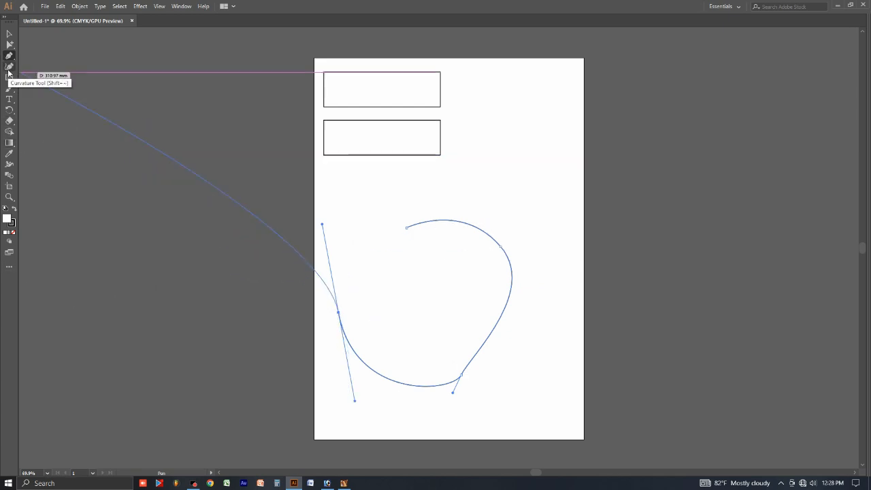
Select both rectangles together with the curved path and delete them to clear the artboard.
{"action": "left_click", "coordinate": [10, 33]}
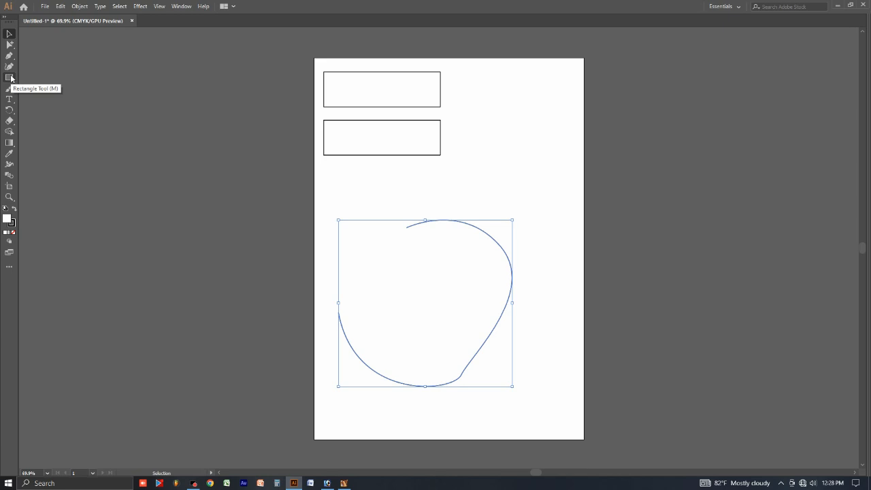
{"action": "left_click_drag", "start_coordinate": [226, 82], "coordinate": [486, 305]}
{"action": "key", "text": "Delete"}
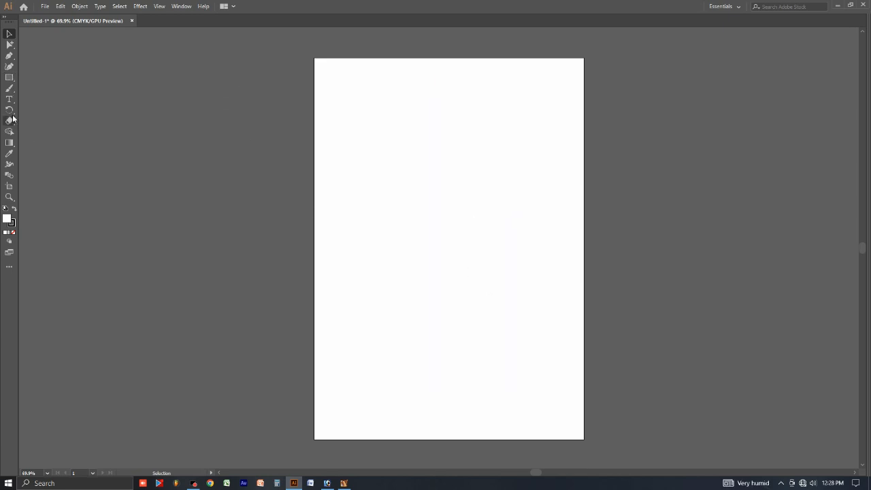
Draw two freehand rectangles one below the other, then open the Rectangle size dialog and cancel it.
{"action": "left_click", "coordinate": [9, 77]}
{"action": "left_click_drag", "start_coordinate": [334, 80], "coordinate": [510, 191]}
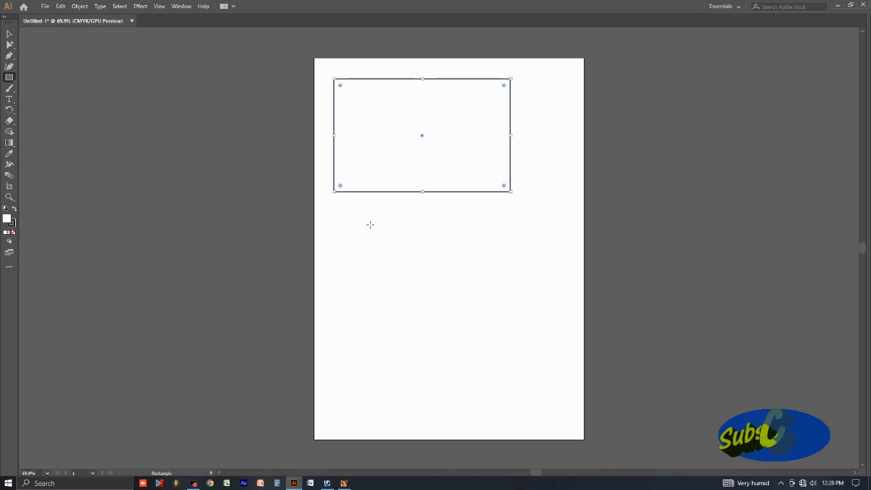
{"action": "left_click_drag", "start_coordinate": [370, 219], "coordinate": [538, 295]}
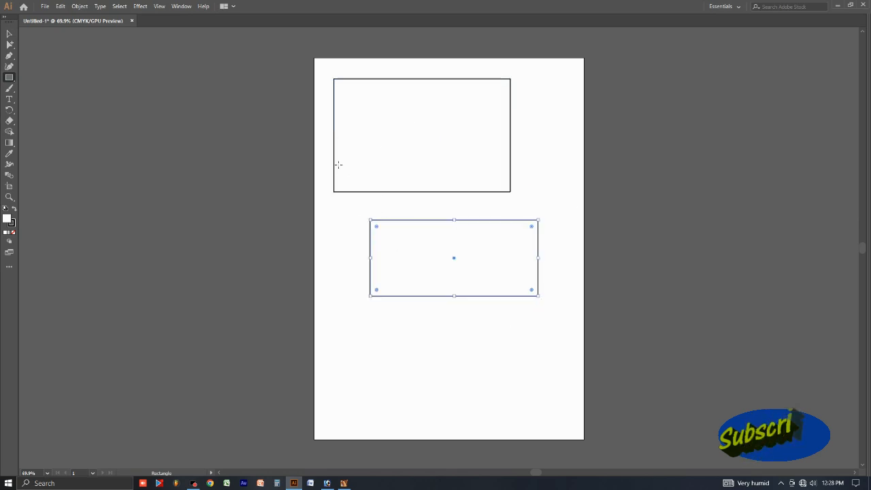
{"action": "left_click", "coordinate": [298, 95]}
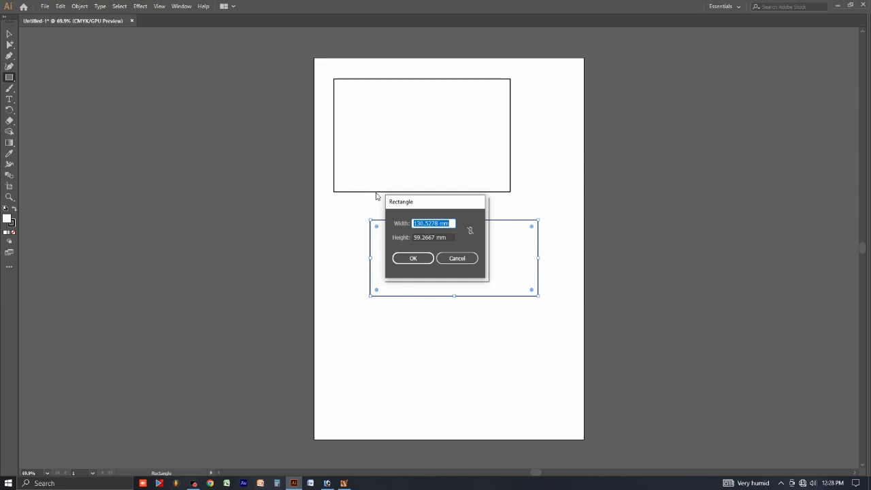
{"action": "key", "text": "Escape"}
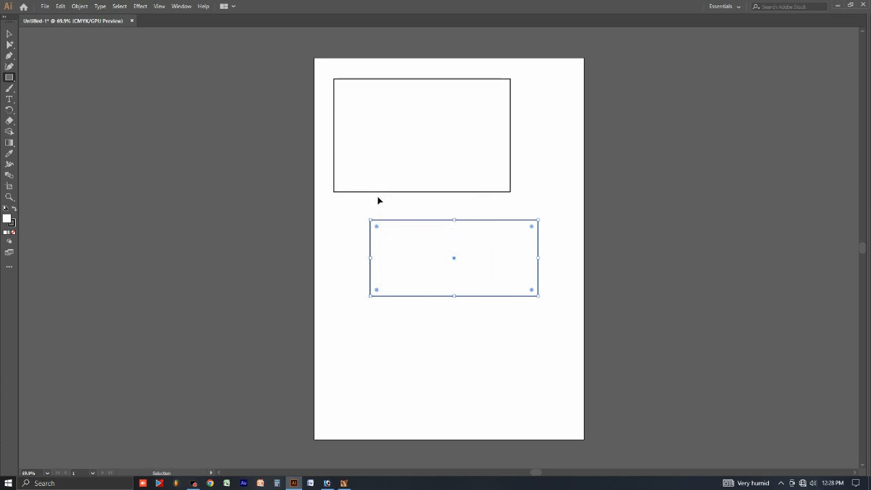
Show the rulers and set their unit to inches.
{"action": "key", "text": "ctrl+r"}
{"action": "right_click", "coordinate": [228, 36]}
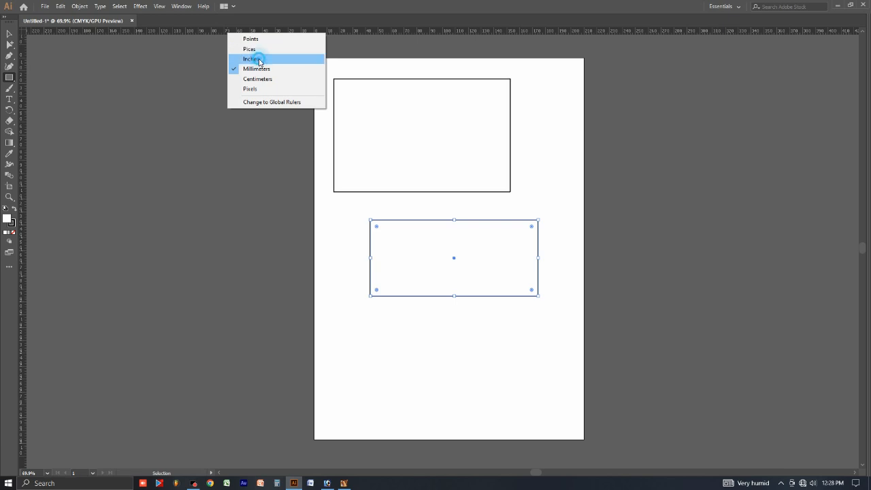
{"action": "left_click", "coordinate": [253, 59]}
Select both freehand rectangles and delete them.
{"action": "left_click", "coordinate": [9, 33]}
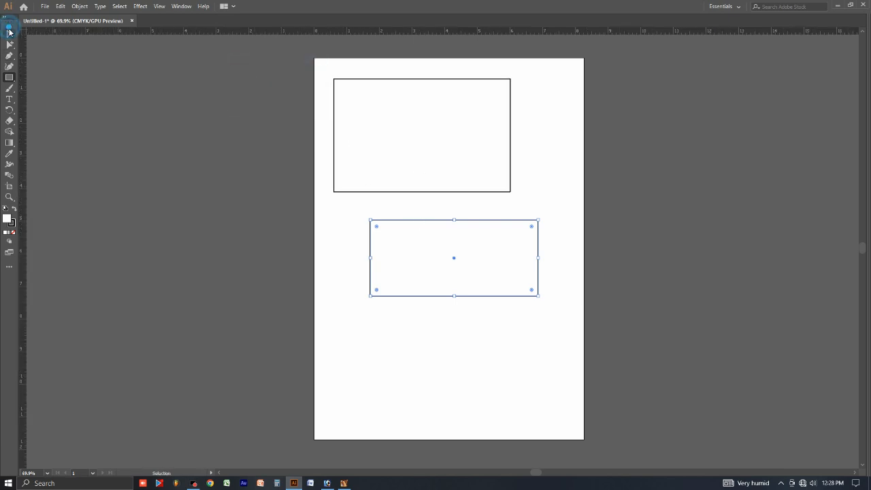
{"action": "left_click_drag", "start_coordinate": [190, 128], "coordinate": [519, 259]}
{"action": "key", "text": "Delete"}
Create a rectangle 5 in wide and about 7.8 in high on the artboard by entering exact dimensions.
{"action": "left_click", "coordinate": [8, 76]}
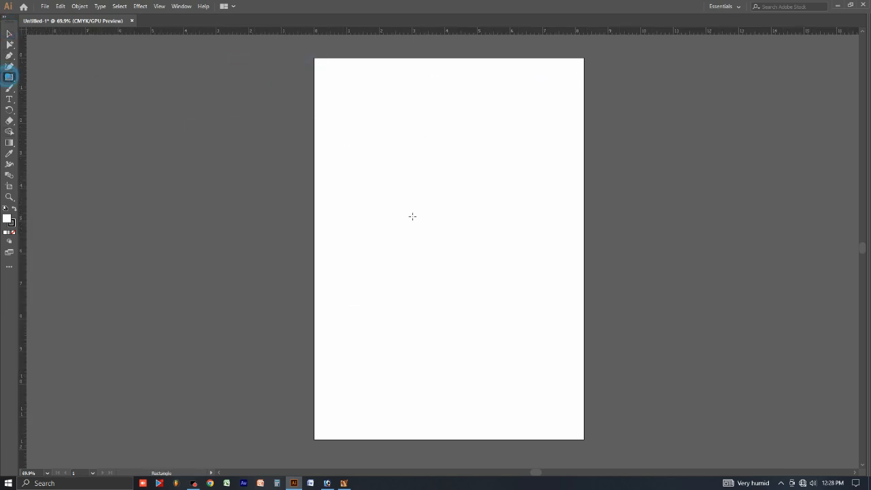
{"action": "left_click", "coordinate": [377, 142]}
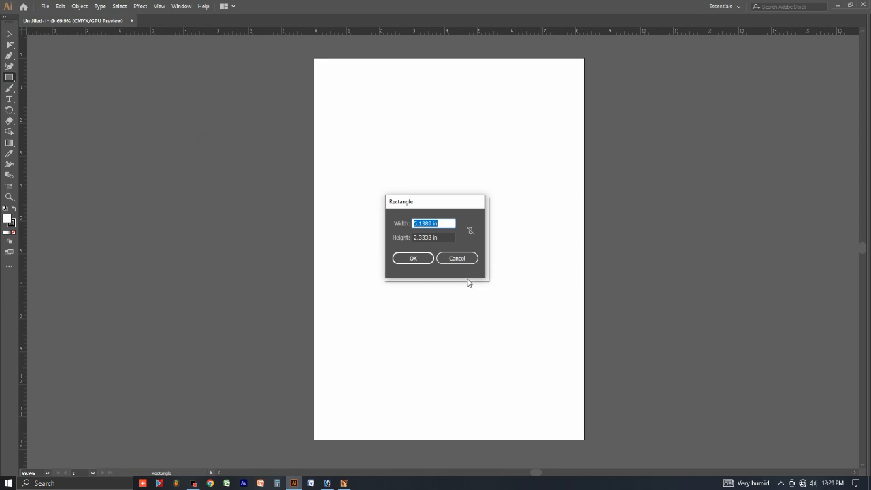
{"action": "type", "text": "4"}
{"action": "key", "text": "Tab"}
{"action": "type", "text": "7"}
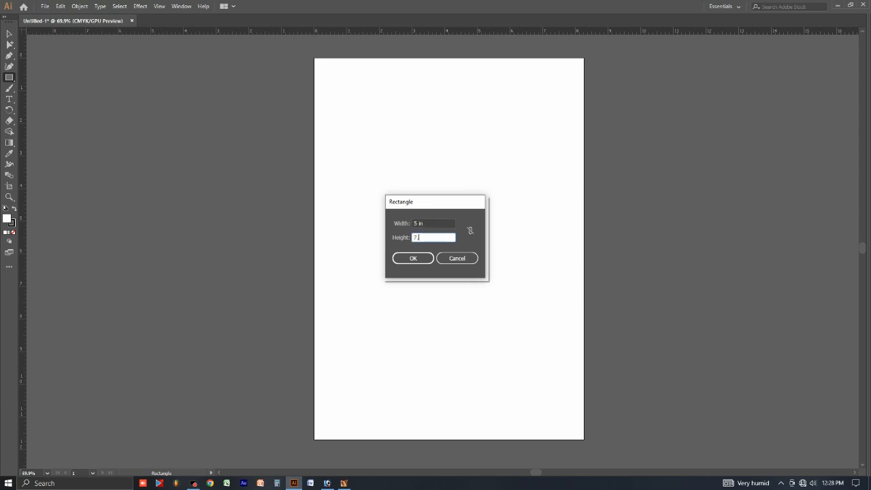
{"action": "key", "text": "Return"}
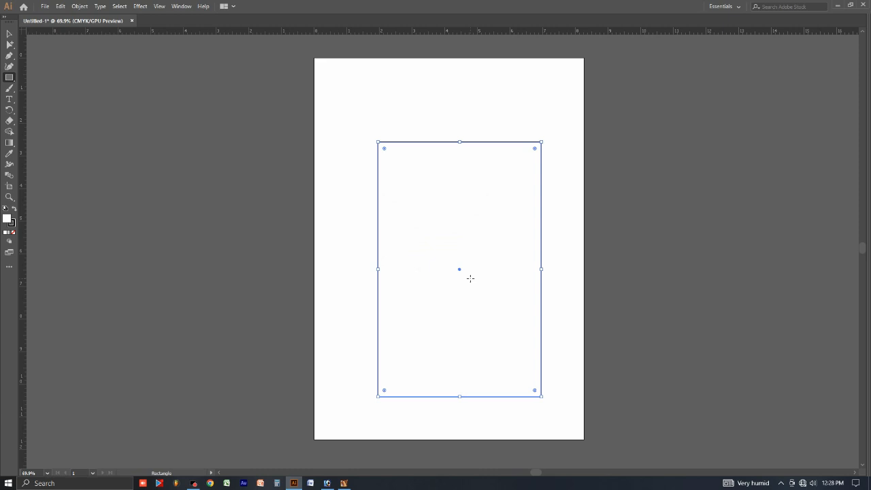
Move the rectangle to roughly the centre of the artboard and deselect it.
{"action": "left_click", "coordinate": [6, 36]}
{"action": "left_click_drag", "start_coordinate": [485, 304], "coordinate": [415, 294]}
{"action": "left_click_drag", "start_coordinate": [393, 247], "coordinate": [471, 240]}
{"action": "left_click_drag", "start_coordinate": [454, 244], "coordinate": [440, 235]}
{"action": "left_click", "coordinate": [716, 237]}
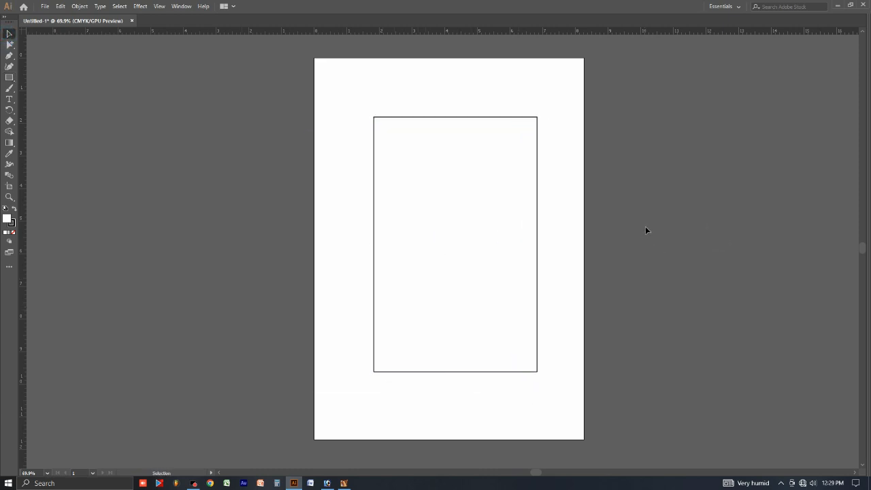
Draw a circle about 2.8 in across with the Ellipse tool, outside the artboard beside its right edge.
{"action": "left_click_drag", "start_coordinate": [9, 77], "coordinate": [58, 91]}
{"action": "left_click", "coordinate": [10, 78]}
{"action": "left_click_drag", "start_coordinate": [457, 214], "coordinate": [391, 209]}
{"action": "left_click_drag", "start_coordinate": [535, 144], "coordinate": [627, 234]}
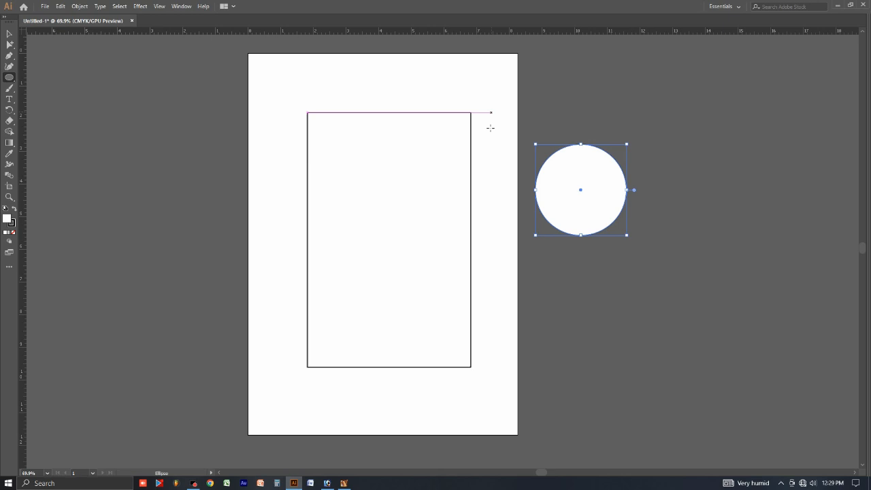
Draw a polygon with the Polygon tool, raising and lowering its number of sides repeatedly while drawing, and finish with five sides.
{"action": "left_click_drag", "start_coordinate": [587, 196], "coordinate": [406, 217]}
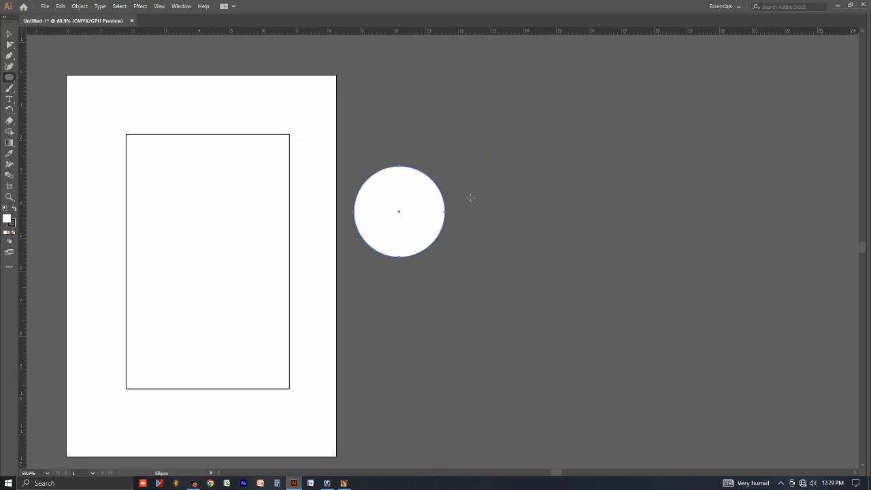
{"action": "left_click", "coordinate": [9, 78]}
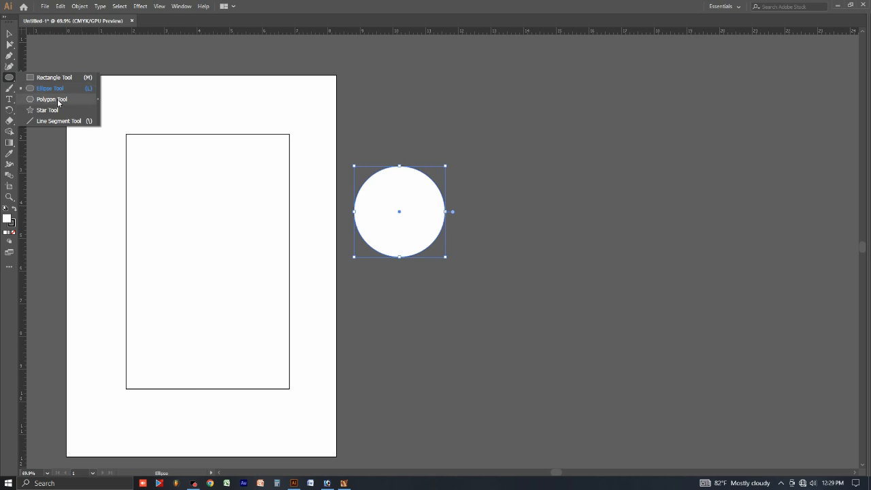
{"action": "left_click", "coordinate": [51, 99]}
{"action": "left_click", "coordinate": [9, 78]}
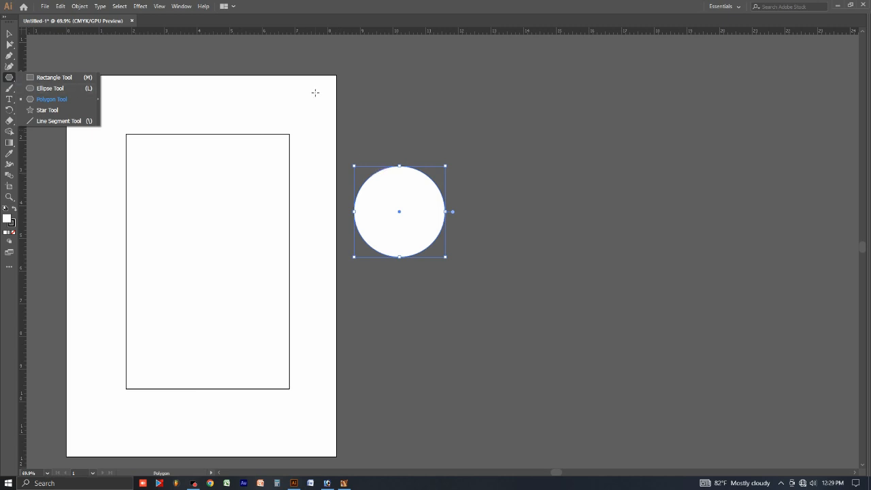
{"action": "left_click_drag", "start_coordinate": [315, 92], "coordinate": [347, 129]}
{"action": "key", "text": "Up"}
{"action": "key", "text": "Up"}
{"action": "key", "text": "Up"}
{"action": "key", "text": "Up"}
{"action": "key", "text": "Up"}
{"action": "key", "text": "Up"}
{"action": "key", "text": "Up"}
{"action": "key", "text": "Up"}
{"action": "key", "text": "Up"}
{"action": "key", "text": "Up"}
{"action": "key", "text": "Up"}
{"action": "key", "text": "Up"}
{"action": "key", "text": "Down"}
{"action": "key", "text": "Down"}
{"action": "key", "text": "Down"}
{"action": "key", "text": "Down"}
{"action": "key", "text": "Down"}
{"action": "key", "text": "Down"}
{"action": "key", "text": "Down"}
{"action": "key", "text": "Down"}
{"action": "key", "text": "Down"}
{"action": "key", "text": "Down"}
{"action": "key", "text": "Down"}
{"action": "key", "text": "Down"}
{"action": "key", "text": "Down"}
{"action": "key", "text": "Down"}
{"action": "key", "text": "Down"}
{"action": "key", "text": "Up"}
{"action": "key", "text": "Up"}
{"action": "key", "text": "Up"}
{"action": "key", "text": "Up"}
{"action": "key", "text": "Up"}
{"action": "key", "text": "Up"}
{"action": "key", "text": "Up"}
{"action": "key", "text": "Up"}
{"action": "key", "text": "Up"}
{"action": "key", "text": "Up"}
{"action": "key", "text": "Up"}
{"action": "key", "text": "Up"}
{"action": "key", "text": "Down"}
{"action": "key", "text": "Down"}
{"action": "key", "text": "Down"}
{"action": "key", "text": "Down"}
{"action": "key", "text": "Down"}
{"action": "key", "text": "Down"}
{"action": "key", "text": "Down"}
{"action": "key", "text": "Down"}
{"action": "key", "text": "Down"}
{"action": "key", "text": "Down"}
{"action": "key", "text": "Down"}
{"action": "key", "text": "Down"}
{"action": "key", "text": "Up"}
{"action": "key", "text": "Down"}
{"action": "key", "text": "Up"}
{"action": "key", "text": "Up"}
Move the pentagon off the artboard's edge to the empty area right of the circle, leaving it selected.
{"action": "left_click", "coordinate": [9, 34]}
{"action": "left_click_drag", "start_coordinate": [331, 97], "coordinate": [532, 204]}
{"action": "left_click", "coordinate": [538, 304]}
{"action": "left_click", "coordinate": [510, 192]}
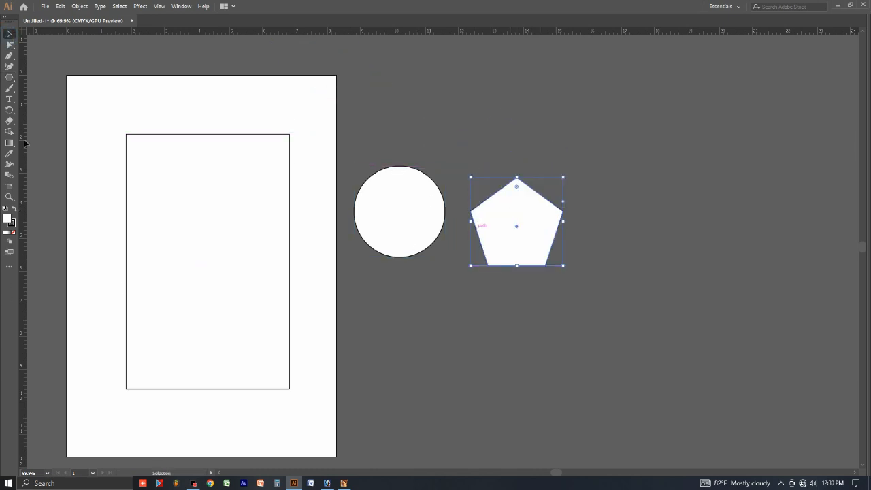
Draw a five-pointed star about 3.2 in wide with the Star tool at the pentagon's upper right.
{"action": "left_click", "coordinate": [8, 78]}
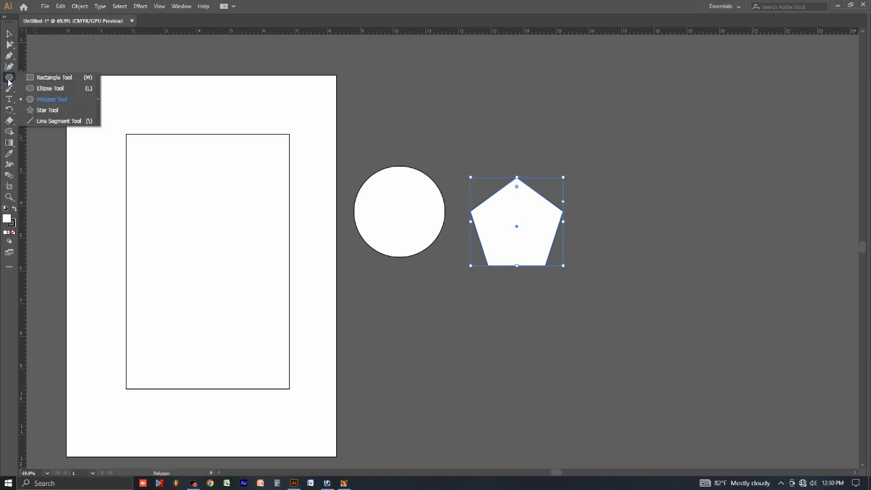
{"action": "left_click", "coordinate": [51, 111]}
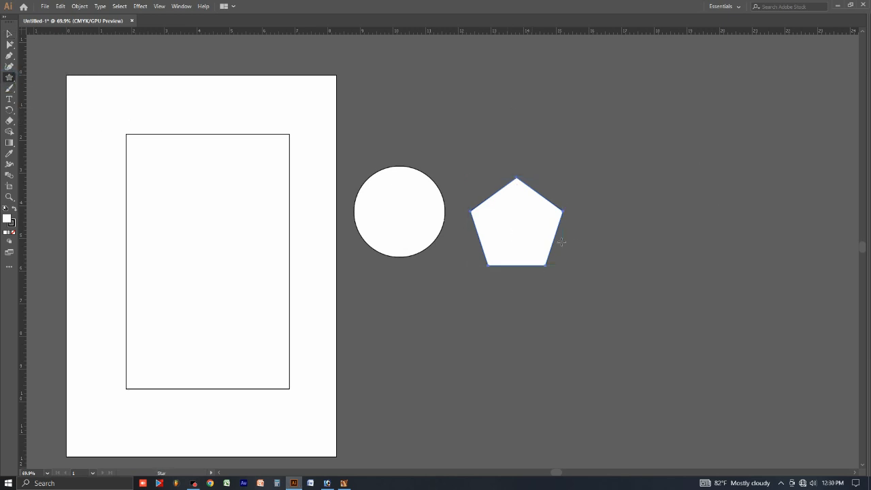
{"action": "left_click_drag", "start_coordinate": [577, 254], "coordinate": [408, 247]}
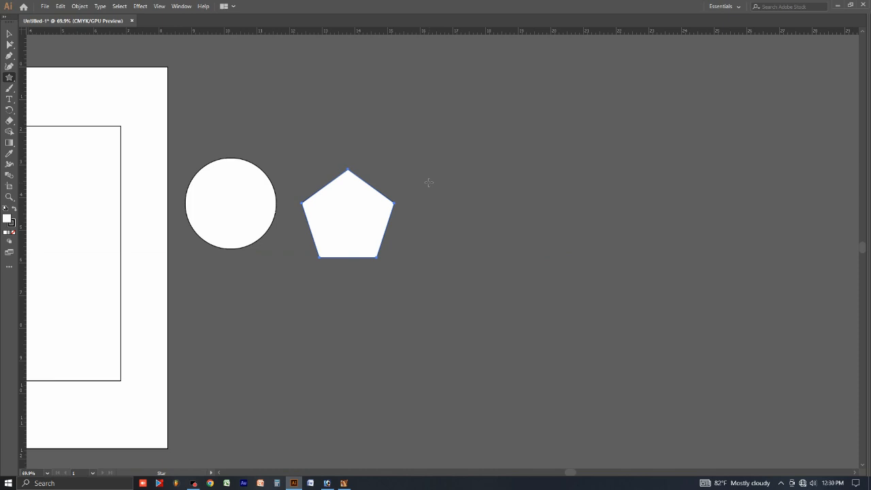
{"action": "left_click_drag", "start_coordinate": [428, 181], "coordinate": [463, 228]}
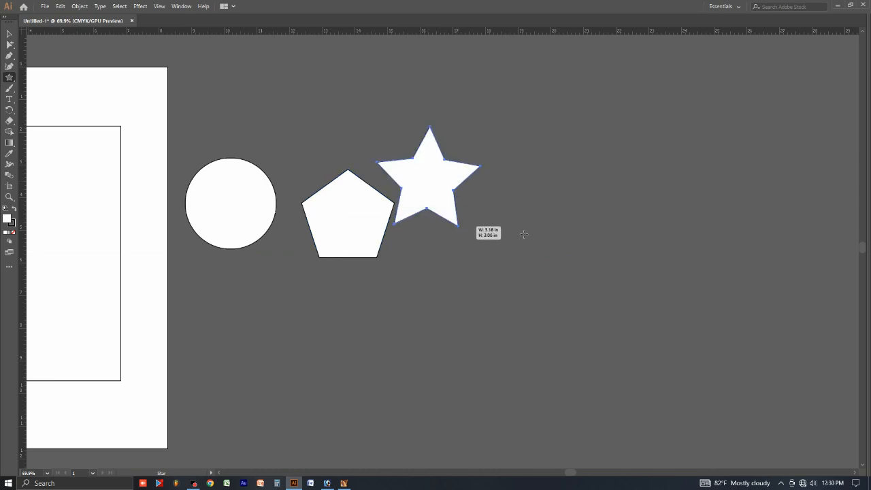
Draw a vertical line down from the rectangle's top edge and a horizontal line about 5.9 in long across its lower end.
{"action": "right_click", "coordinate": [10, 83]}
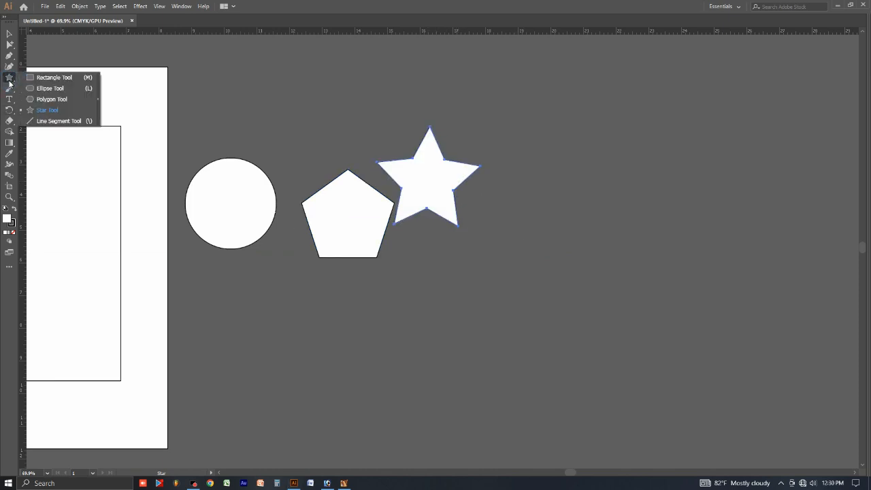
{"action": "left_click", "coordinate": [45, 121]}
{"action": "left_click", "coordinate": [394, 213]}
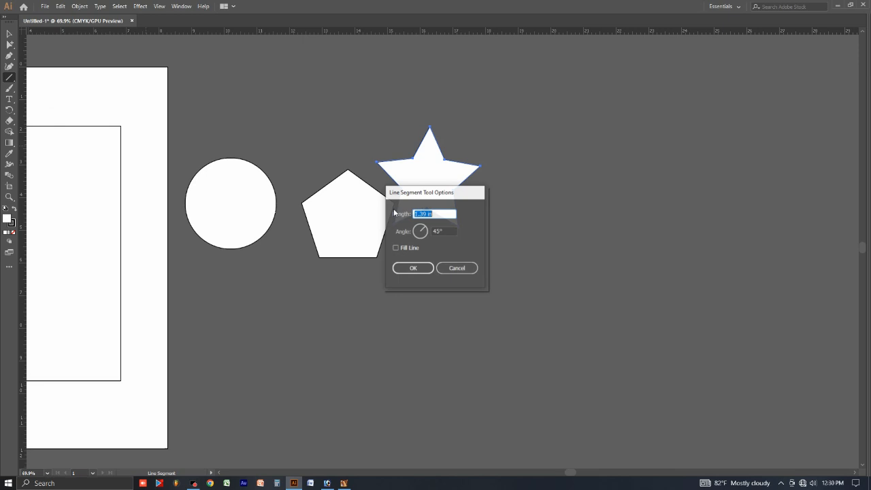
{"action": "left_click", "coordinate": [474, 270]}
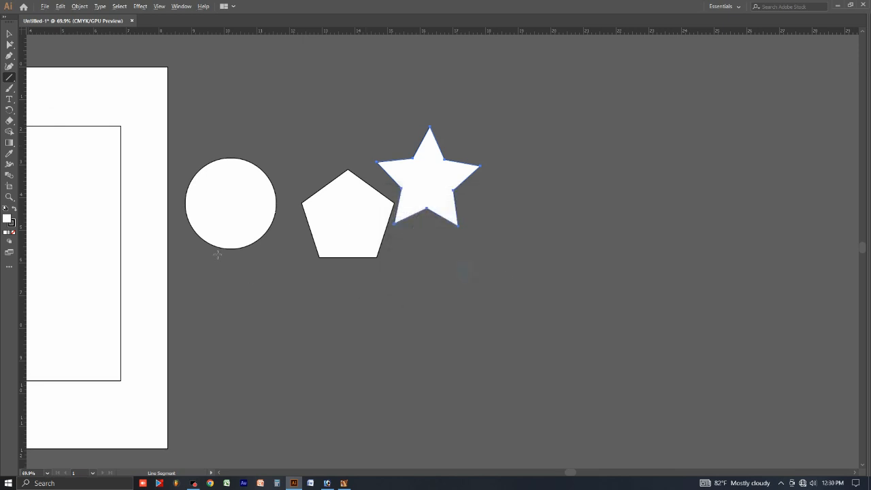
{"action": "left_click_drag", "start_coordinate": [179, 181], "coordinate": [436, 217]}
{"action": "mouse_move", "coordinate": [266, 162]}
{"action": "left_mouse_down"}
{"action": "mouse_move", "coordinate": [286, 295]}
{"action": "mouse_move", "coordinate": [270, 307]}
{"action": "mouse_move", "coordinate": [267, 262]}
{"action": "left_mouse_up"}
{"action": "left_click_drag", "start_coordinate": [173, 257], "coordinate": [365, 257]}
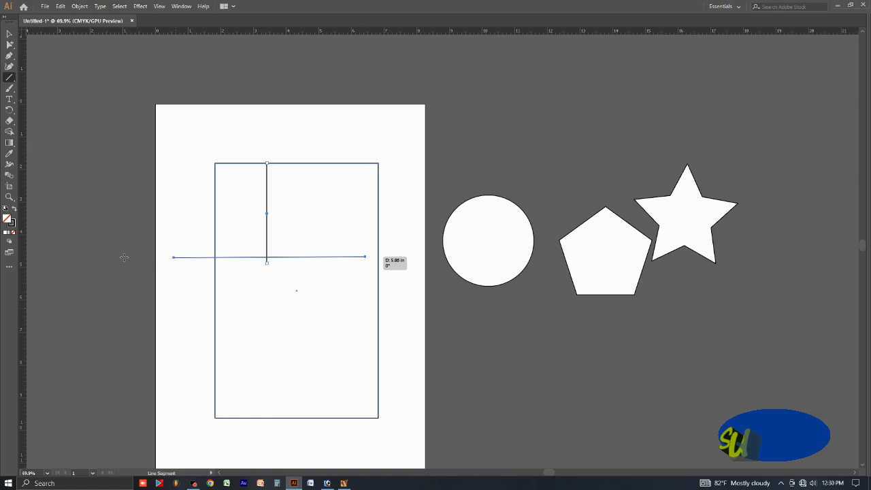
Add the text "amar sonar bangla" above the rectangle with the Type tool and leave it selected.
{"action": "left_click", "coordinate": [10, 100]}
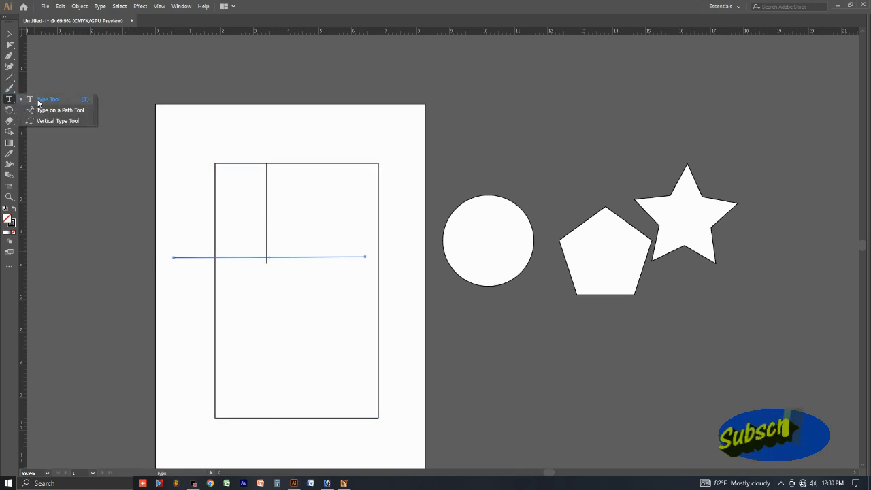
{"action": "left_click", "coordinate": [41, 100]}
{"action": "left_click", "coordinate": [267, 125]}
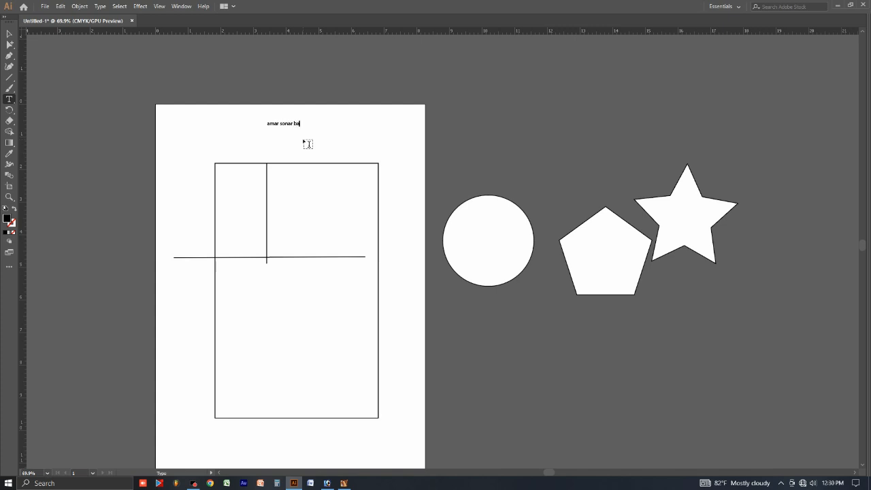
{"action": "key", "text": "Escape"}
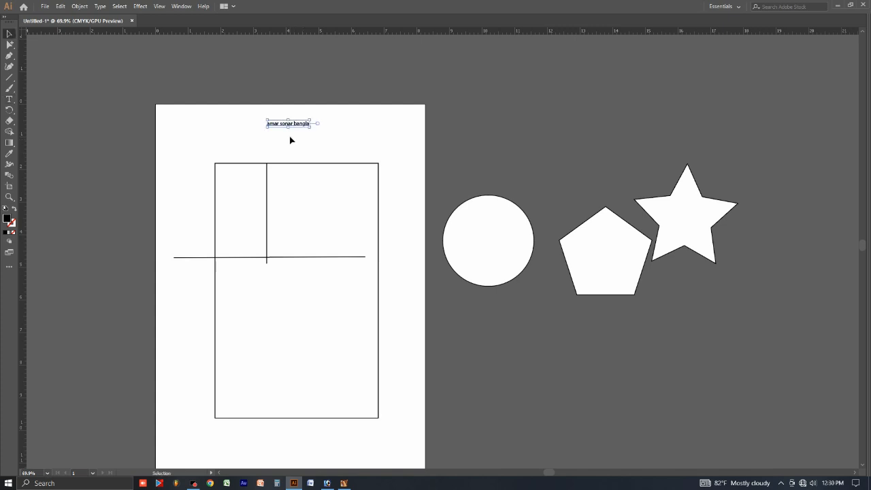
Delete the text above the rectangle and clear the selection.
{"action": "key", "text": "Delete"}
{"action": "left_click", "coordinate": [292, 134]}
{"action": "left_click", "coordinate": [317, 140]}
{"action": "left_click_drag", "start_coordinate": [184, 138], "coordinate": [291, 260]}
{"action": "left_click", "coordinate": [316, 128]}
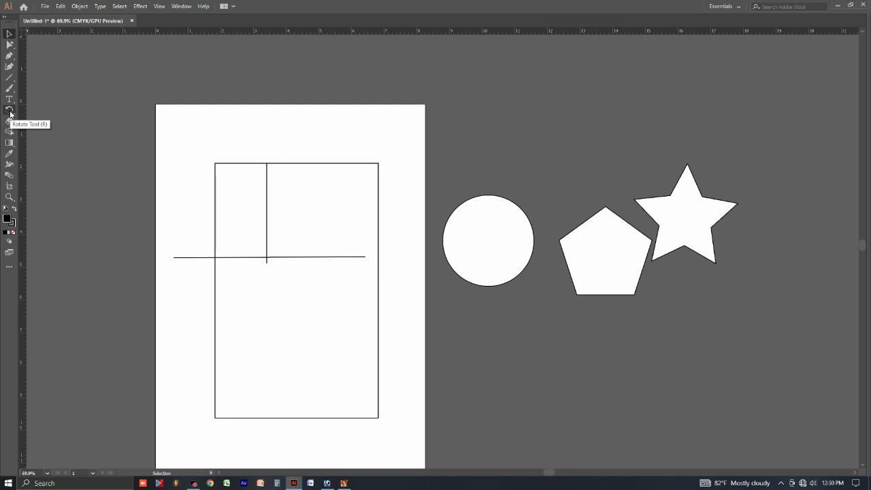
Delete the rectangle and the vertical line from the artboard.
{"action": "left_click", "coordinate": [310, 235]}
{"action": "key", "text": "Delete"}
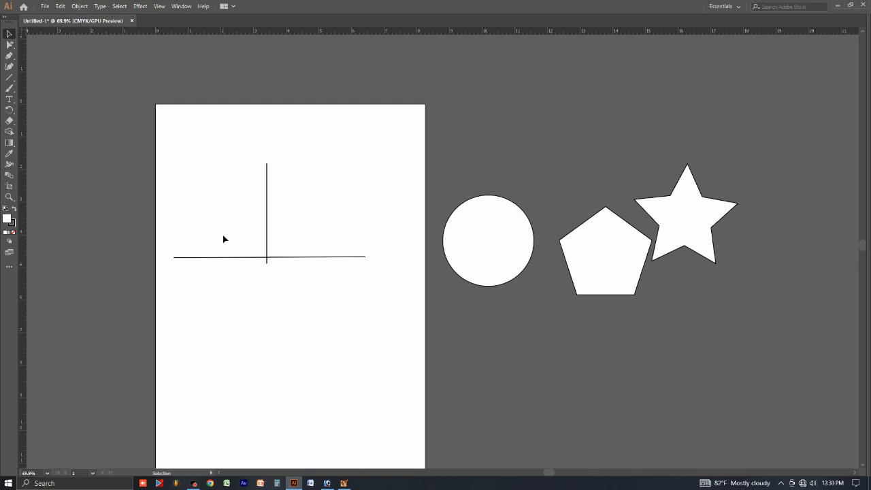
{"action": "left_click_drag", "start_coordinate": [242, 193], "coordinate": [282, 210]}
{"action": "key", "text": "Delete"}
Move the horizontal line higher on the artboard and rotate it clockwise about its left endpoint with the Rotate tool.
{"action": "left_click_drag", "start_coordinate": [285, 259], "coordinate": [315, 196]}
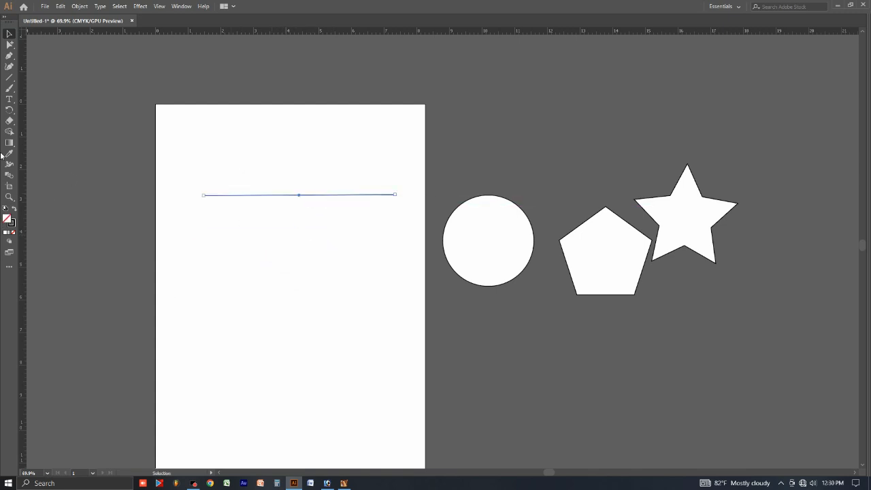
{"action": "left_click", "coordinate": [10, 111]}
{"action": "left_click", "coordinate": [202, 195]}
{"action": "left_click_drag", "start_coordinate": [395, 198], "coordinate": [386, 240]}
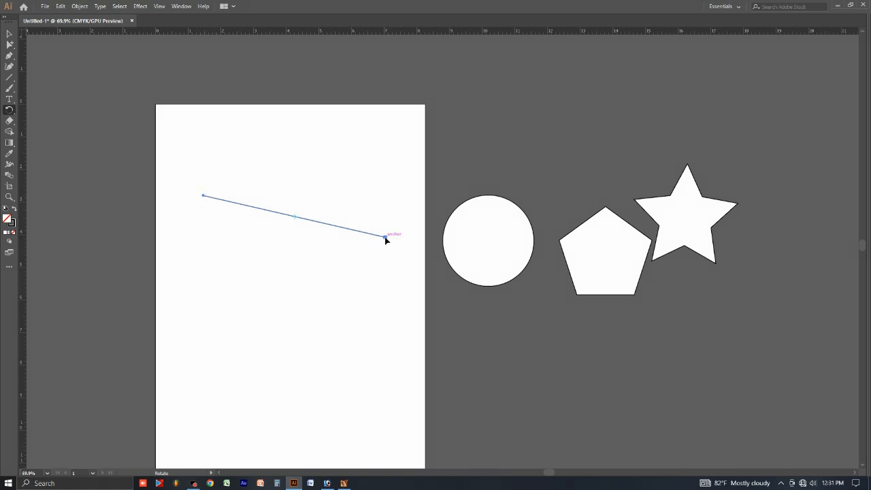
Rotate the sloping line back to horizontal about its left endpoint.
{"action": "left_click_drag", "start_coordinate": [385, 237], "coordinate": [396, 192]}
{"action": "key", "text": "ctrl+z"}
{"action": "key", "text": "ctrl+shift+z"}
Rotate the line slightly clockwise about its left endpoint with the Rotate tool, and delete it from the artboard.
{"action": "left_click", "coordinate": [11, 109]}
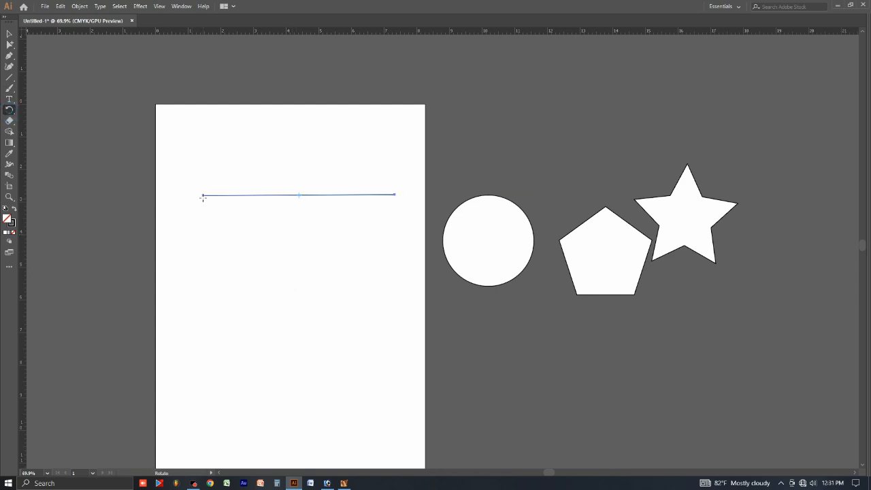
{"action": "left_click", "coordinate": [202, 195]}
{"action": "left_click_drag", "start_coordinate": [393, 199], "coordinate": [392, 217]}
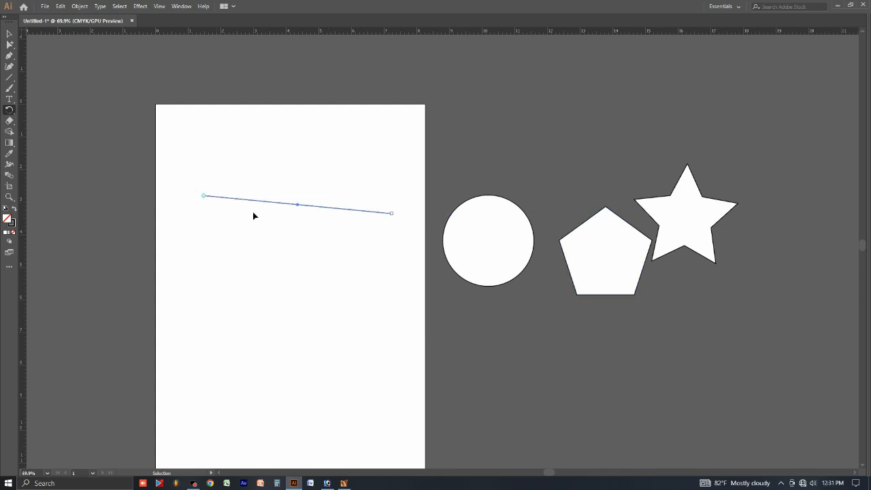
{"action": "left_click", "coordinate": [8, 34]}
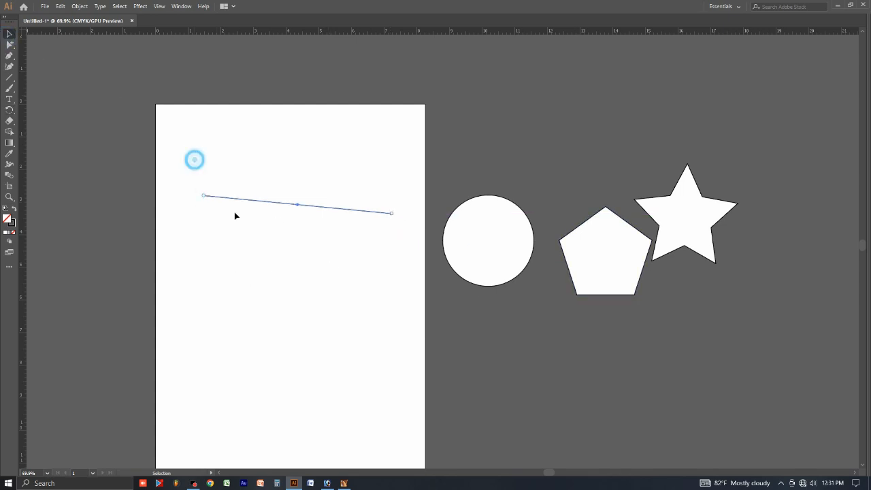
{"action": "left_click", "coordinate": [327, 248]}
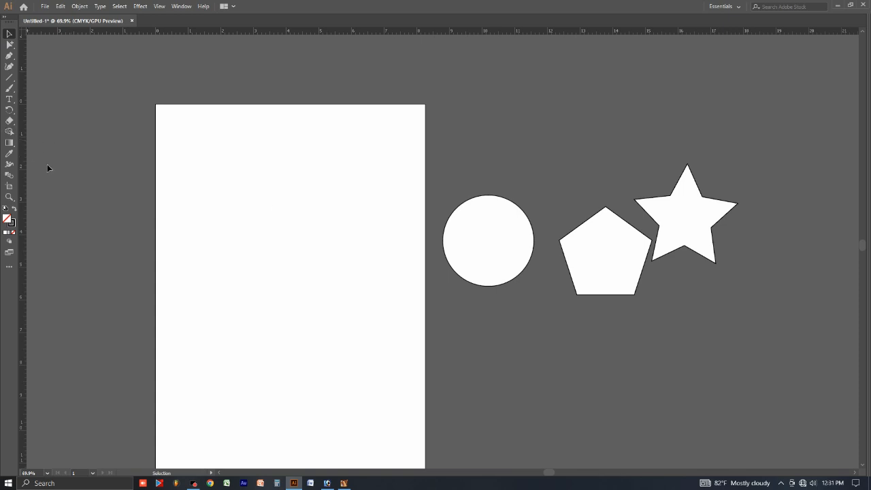
Move the circle right until it overlaps the pentagon, and try to combine them with the Shape Builder tool.
{"action": "left_click_drag", "start_coordinate": [481, 243], "coordinate": [522, 254]}
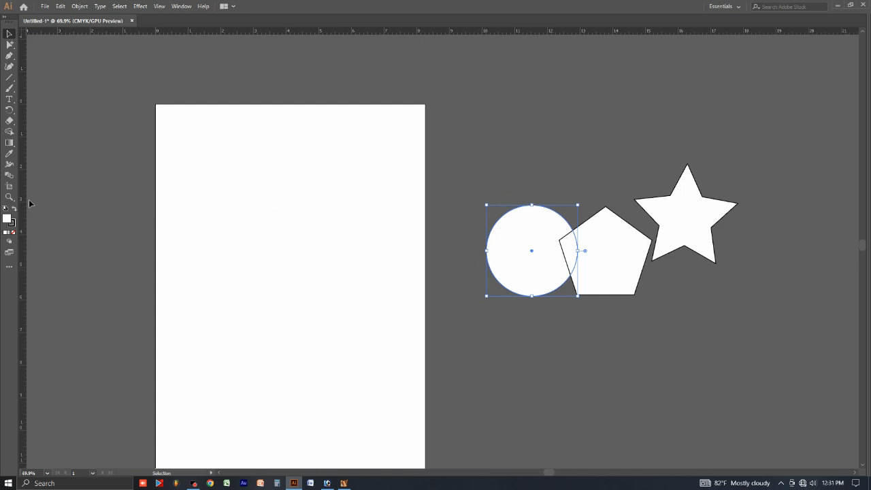
{"action": "left_click", "coordinate": [10, 131]}
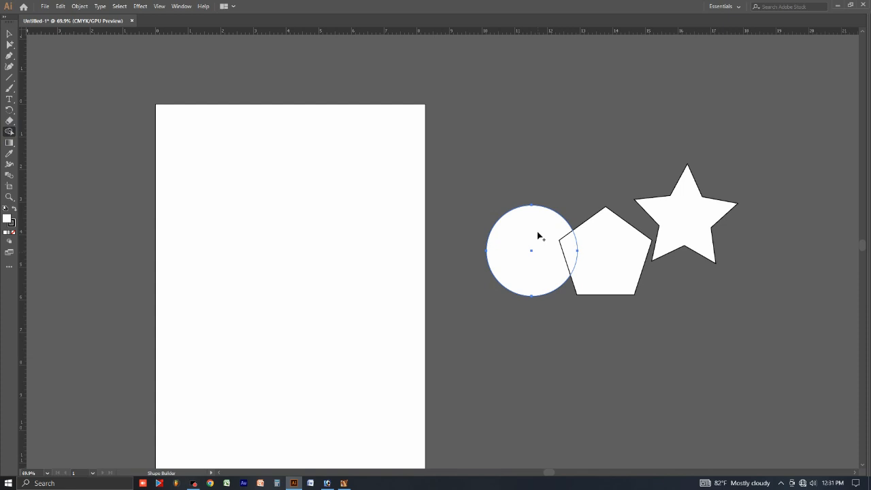
{"action": "mouse_move", "coordinate": [497, 160]}
{"action": "left_mouse_down"}
{"action": "mouse_move", "coordinate": [613, 289]}
{"action": "mouse_move", "coordinate": [622, 312]}
{"action": "left_mouse_up"}
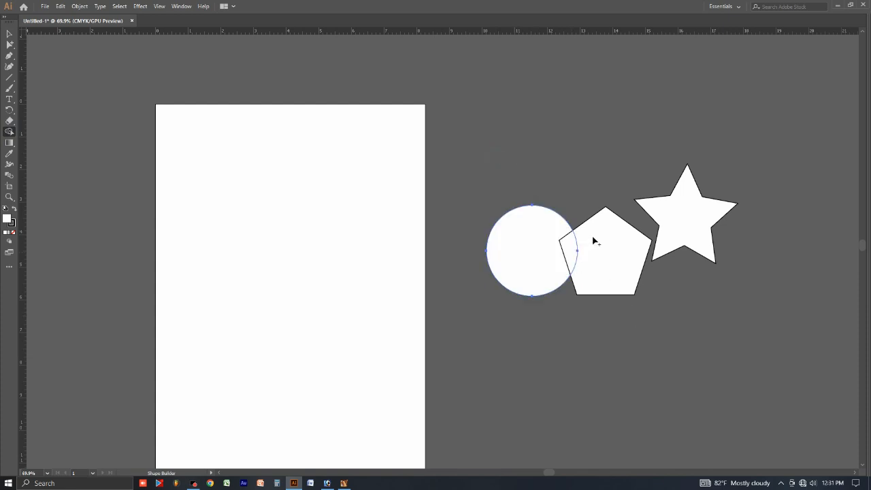
Select the circle and pentagon together and merge them into one shape with the Shape Builder tool.
{"action": "left_click", "coordinate": [10, 34]}
{"action": "left_click", "coordinate": [515, 179]}
{"action": "left_click_drag", "start_coordinate": [502, 143], "coordinate": [615, 347]}
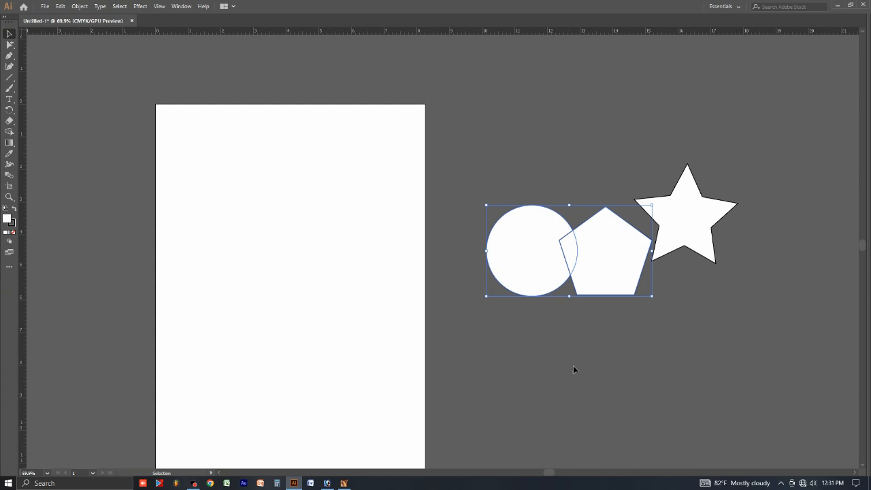
{"action": "left_click", "coordinate": [8, 131]}
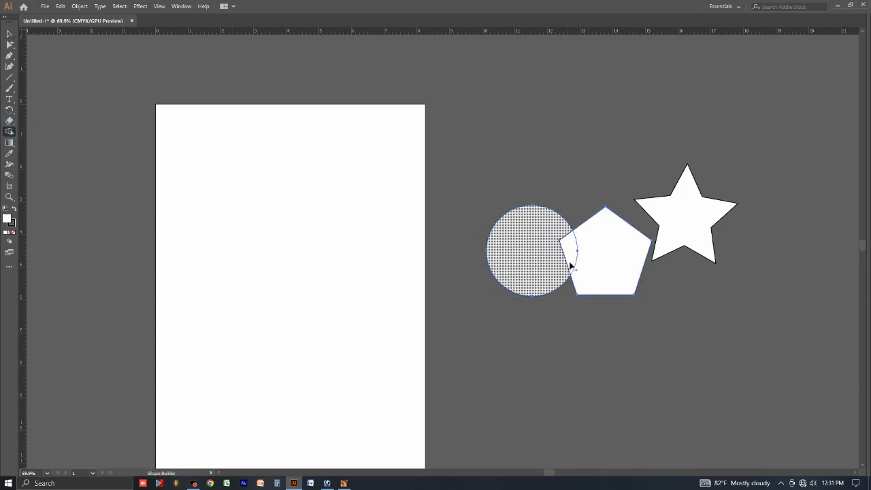
{"action": "mouse_move", "coordinate": [526, 235]}
{"action": "left_mouse_down"}
{"action": "mouse_move", "coordinate": [547, 256]}
{"action": "mouse_move", "coordinate": [589, 261]}
{"action": "mouse_move", "coordinate": [582, 247]}
{"action": "mouse_move", "coordinate": [557, 252]}
{"action": "left_mouse_up"}
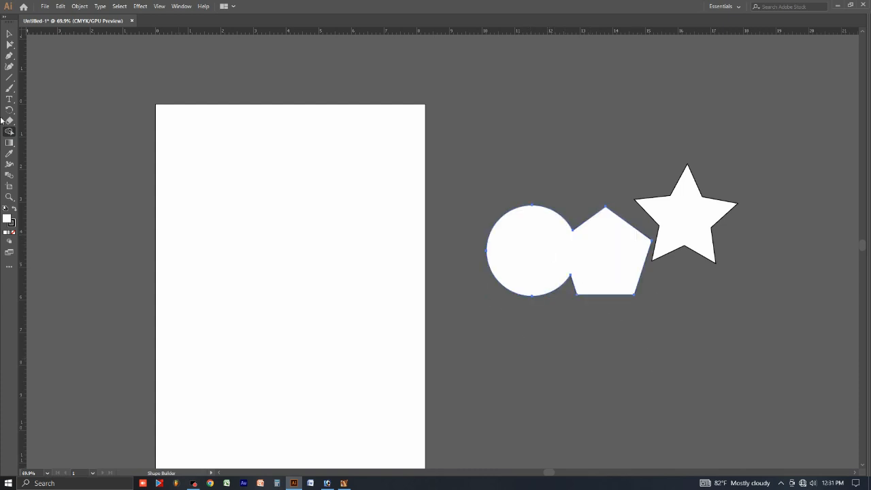
Move the merged circle-pentagon shape onto the artboard and back out to the empty area on its right.
{"action": "left_click", "coordinate": [9, 33]}
{"action": "left_click", "coordinate": [236, 171]}
{"action": "left_click_drag", "start_coordinate": [559, 253], "coordinate": [332, 242]}
{"action": "right_click", "coordinate": [313, 203]}
{"action": "left_click", "coordinate": [351, 267]}
{"action": "left_click", "coordinate": [496, 243]}
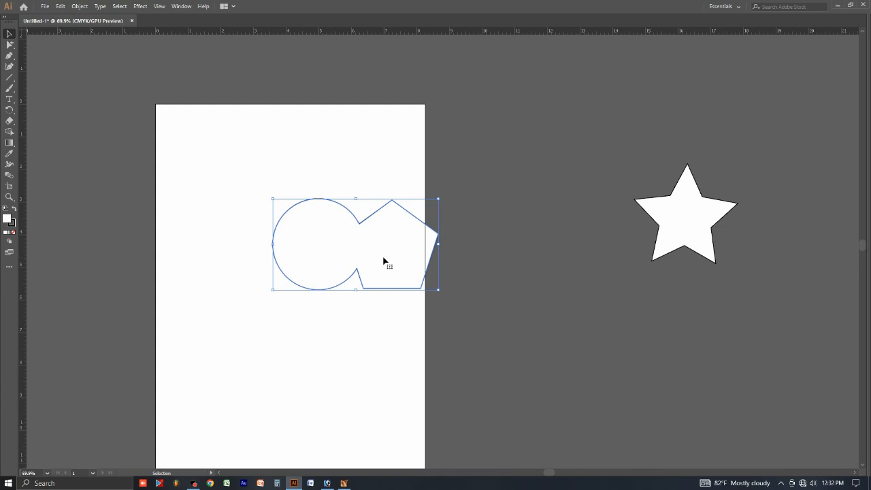
{"action": "left_click_drag", "start_coordinate": [356, 256], "coordinate": [514, 235]}
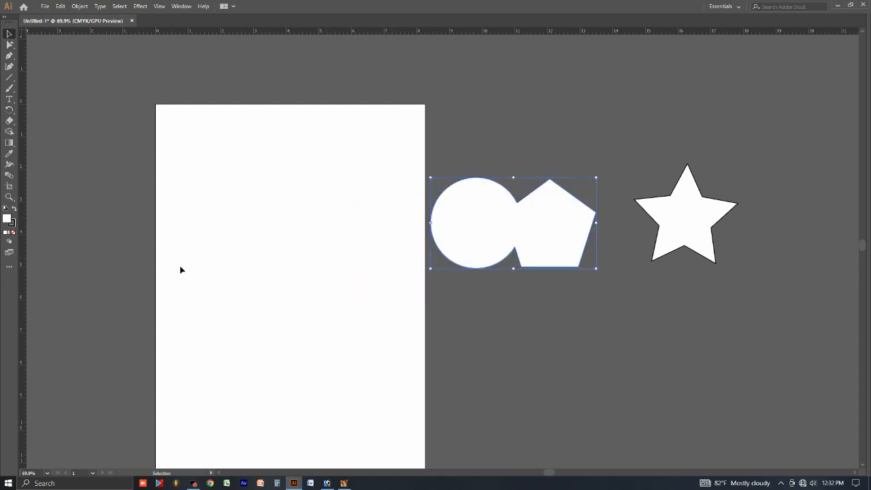
{"action": "left_click", "coordinate": [9, 156]}
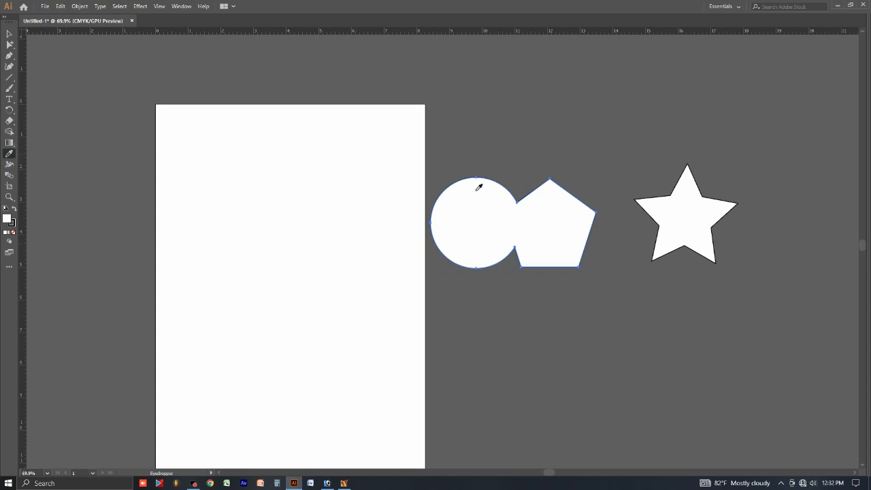
{"action": "left_click", "coordinate": [8, 33]}
{"action": "left_click", "coordinate": [614, 282]}
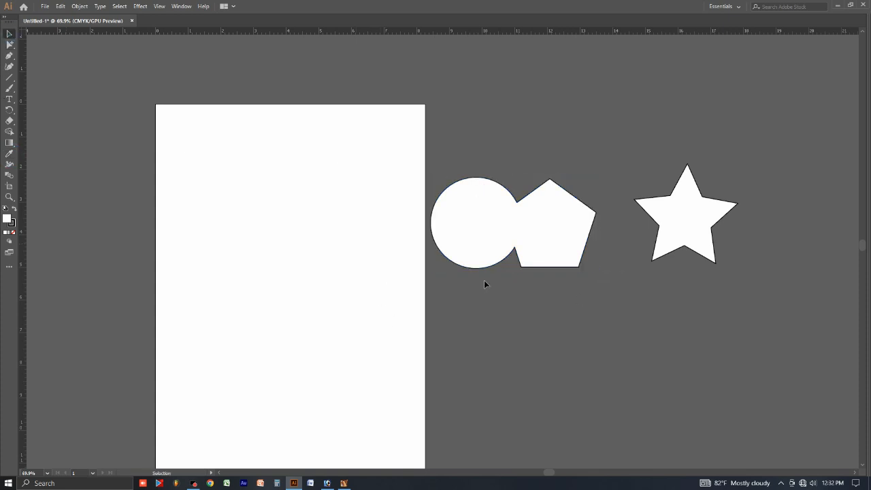
Move the merged shape slightly up and right, and shift the star farther up and right away from it.
{"action": "key", "text": "alt+space"}
{"action": "left_click_drag", "start_coordinate": [422, 291], "coordinate": [276, 242]}
{"action": "left_click_drag", "start_coordinate": [352, 191], "coordinate": [380, 171]}
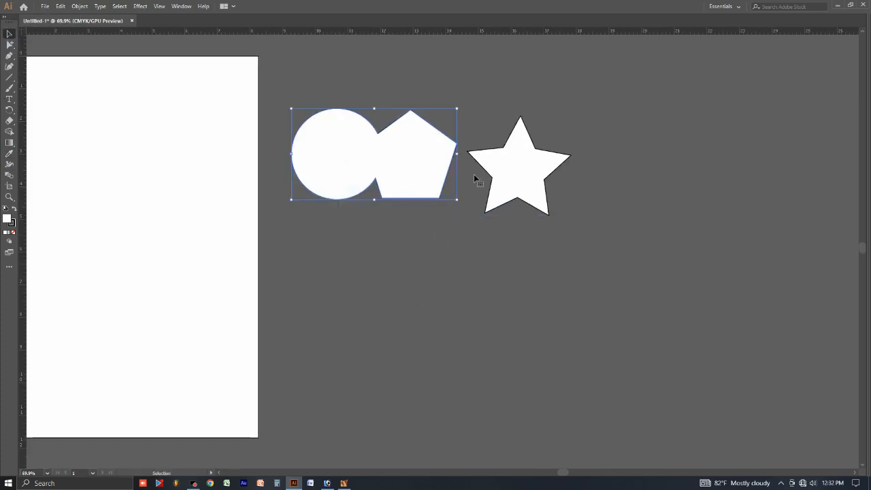
{"action": "left_click_drag", "start_coordinate": [523, 167], "coordinate": [566, 141]}
{"action": "left_click", "coordinate": [524, 260]}
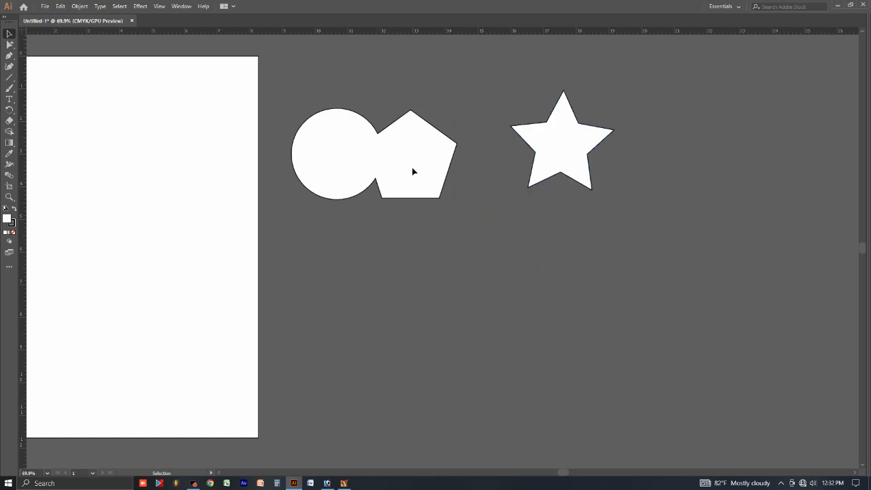
Duplicate the merged shape three times, spreading the copies below the original, below the star and to the star's right.
{"action": "left_click_drag", "start_coordinate": [413, 169], "coordinate": [441, 254]}
{"action": "left_click_drag", "start_coordinate": [437, 235], "coordinate": [412, 322]}
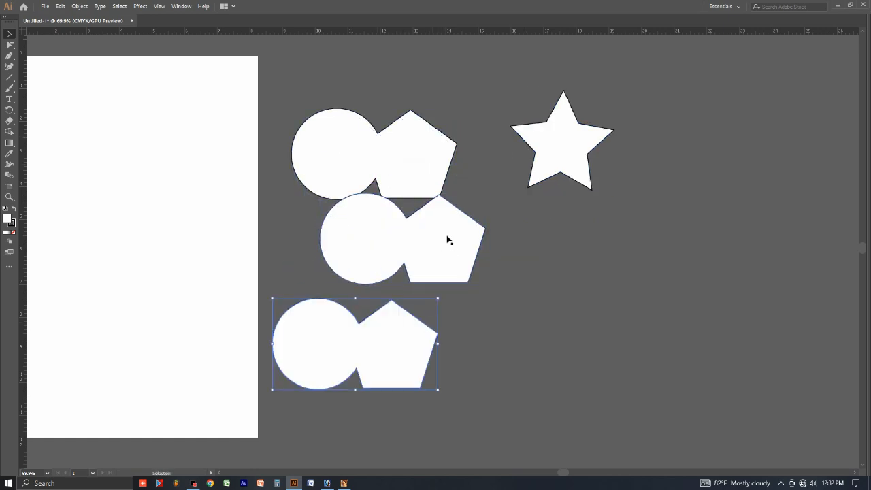
{"action": "mouse_move", "coordinate": [447, 239]}
{"action": "left_mouse_down"}
{"action": "mouse_move", "coordinate": [570, 271]}
{"action": "mouse_move", "coordinate": [610, 223]}
{"action": "mouse_move", "coordinate": [705, 226]}
{"action": "left_mouse_up"}
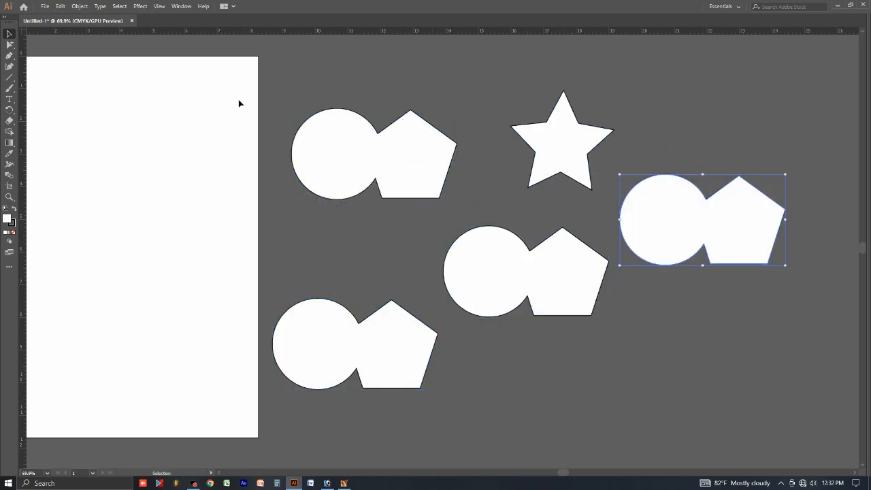
Show the hidden panels again and select the rightmost merged shape.
{"action": "left_click_drag", "start_coordinate": [238, 100], "coordinate": [689, 260]}
{"action": "key", "text": "Tab"}
{"action": "left_click", "coordinate": [687, 365]}
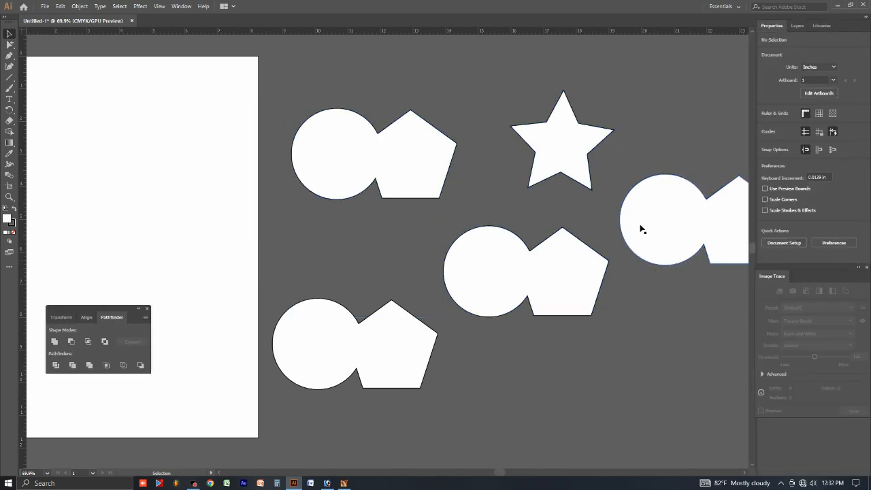
{"action": "left_click", "coordinate": [701, 227]}
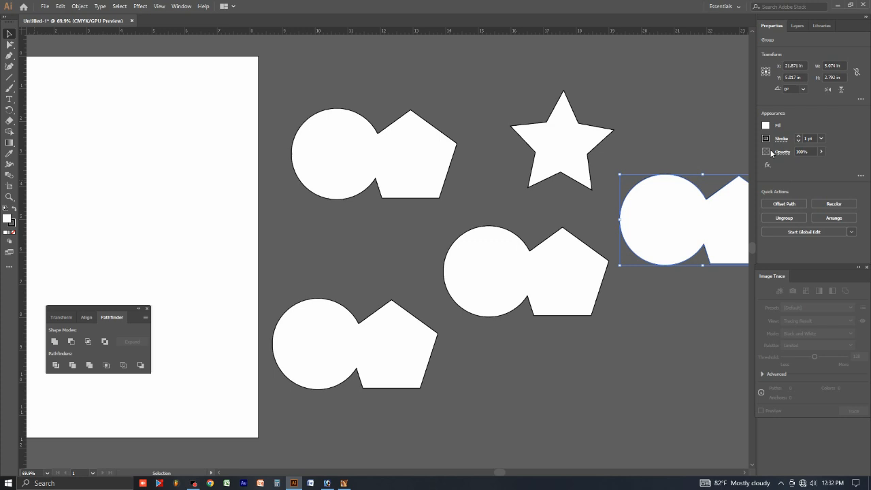
{"action": "left_click", "coordinate": [181, 6]}
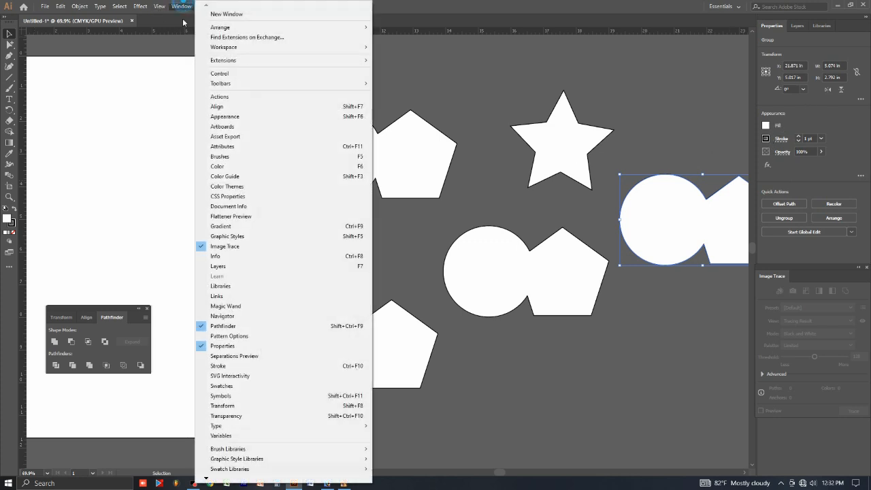
{"action": "left_click", "coordinate": [250, 186]}
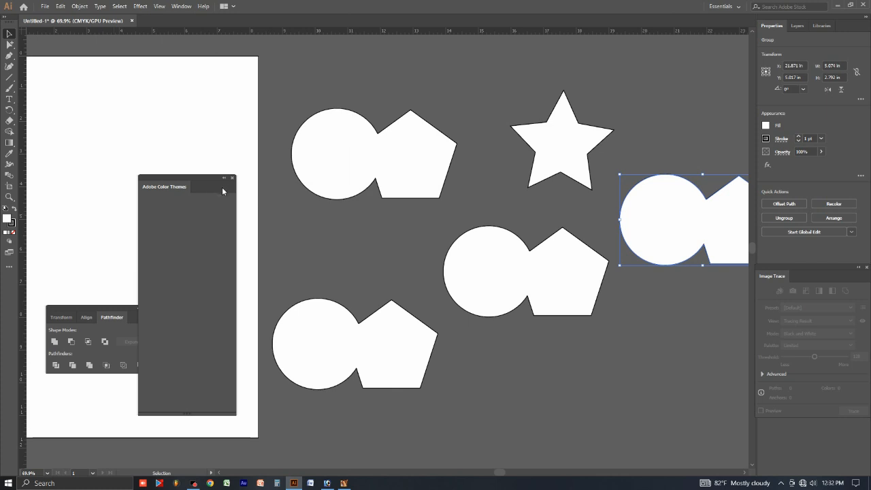
{"action": "left_click", "coordinate": [232, 177]}
Display the Color Guide and place it over the artboard's upper right area.
{"action": "left_click", "coordinate": [182, 6]}
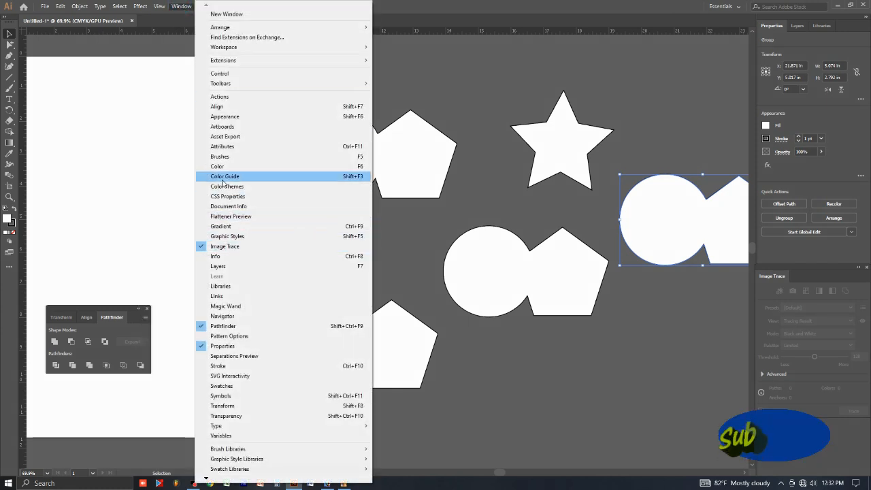
{"action": "left_click", "coordinate": [220, 176]}
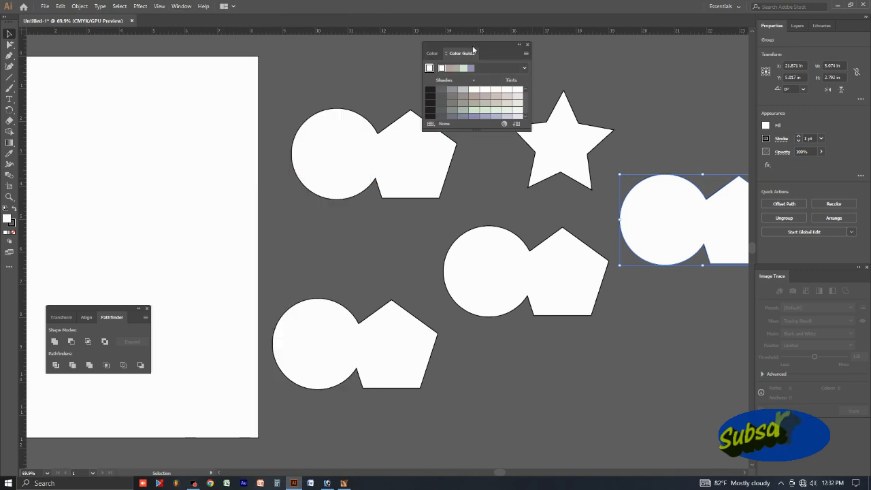
{"action": "left_click_drag", "start_coordinate": [473, 49], "coordinate": [200, 100]}
Fill the original merged shape beside the artboard's upper edge with a light greyish-pink from the Color Guide.
{"action": "left_click", "coordinate": [391, 139]}
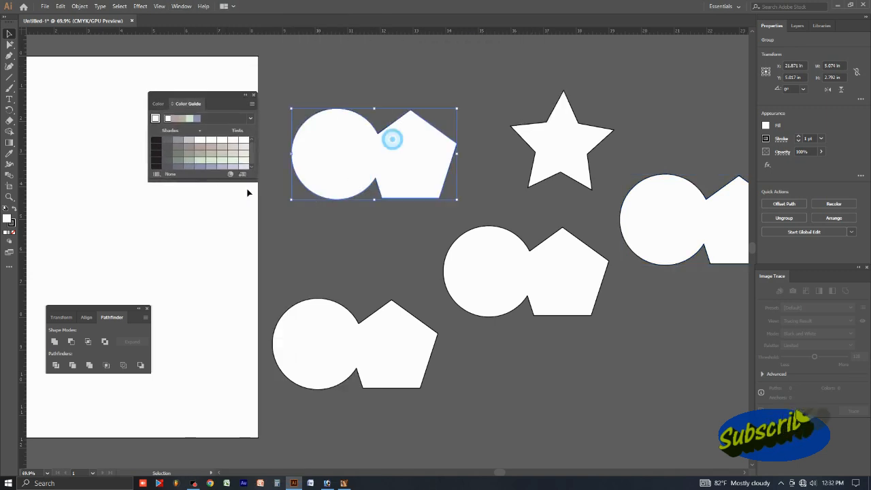
{"action": "left_click", "coordinate": [206, 149]}
{"action": "left_click", "coordinate": [212, 149]}
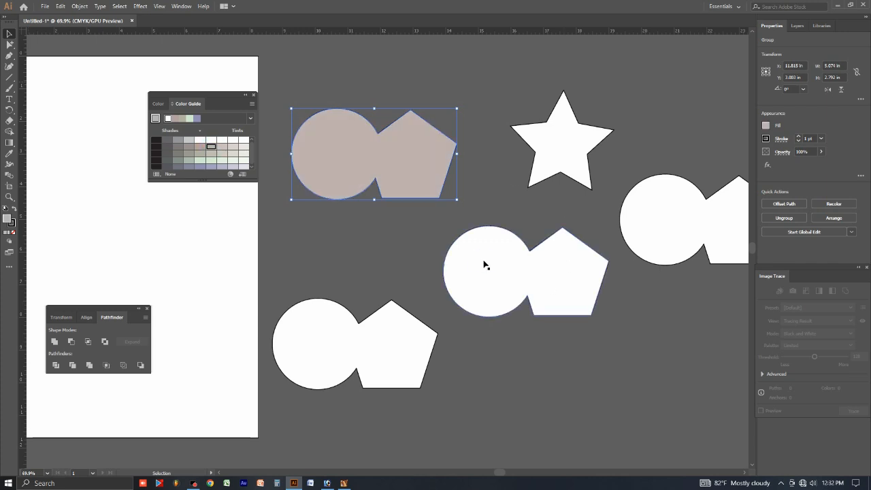
Fill the copy below the star with muted violet-blue and the rightmost copy with dark greyish violet from the Color Guide.
{"action": "left_click", "coordinate": [483, 264]}
{"action": "left_click", "coordinate": [198, 167]}
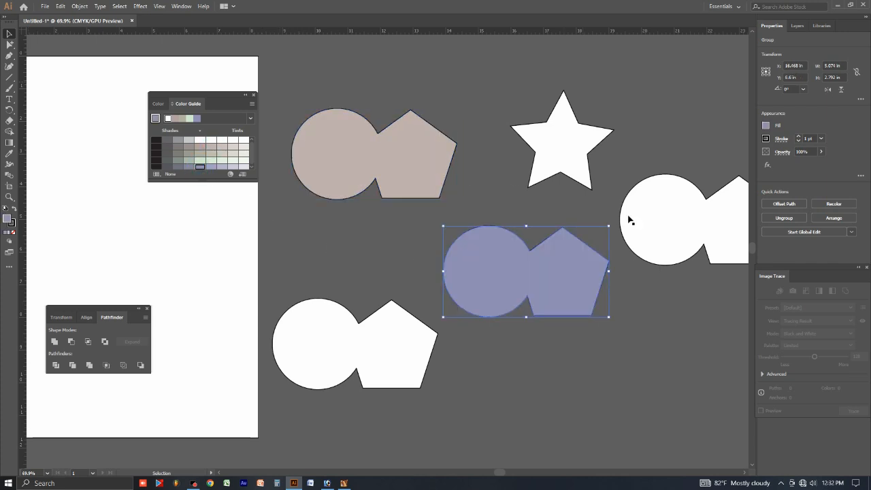
{"action": "left_click", "coordinate": [653, 215]}
{"action": "left_click", "coordinate": [177, 165]}
Fill the star with a medium grey shade from the Color Guide.
{"action": "left_click", "coordinate": [584, 158]}
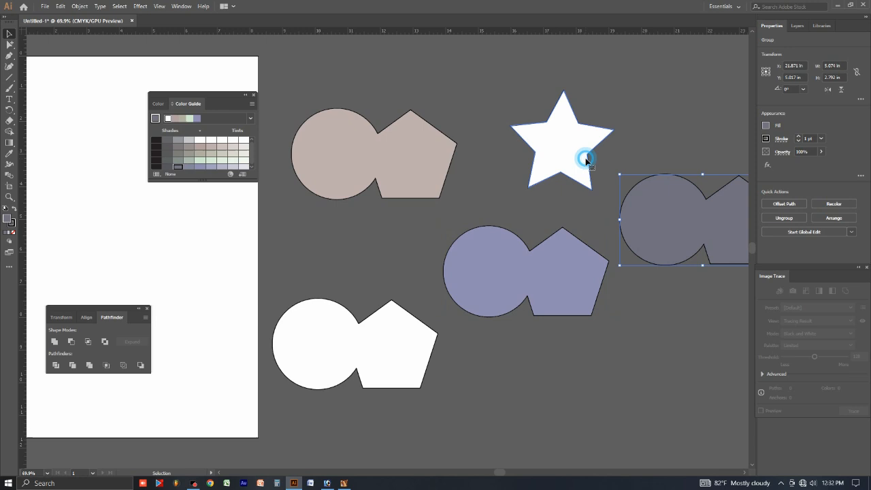
{"action": "left_click", "coordinate": [179, 139]}
{"action": "left_click", "coordinate": [608, 358]}
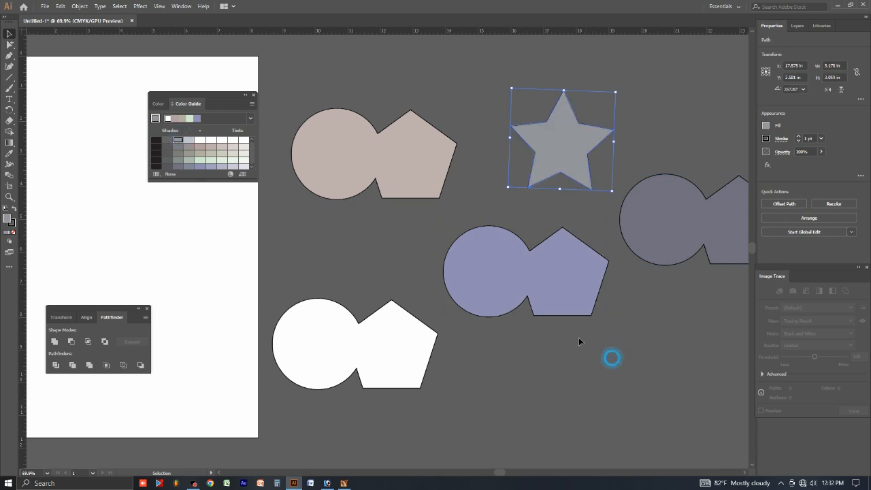
Use the Eyedropper to apply the uncoloured merged shape's white fill to the star and the three coloured merged shapes together.
{"action": "left_click_drag", "start_coordinate": [623, 274], "coordinate": [422, 183]}
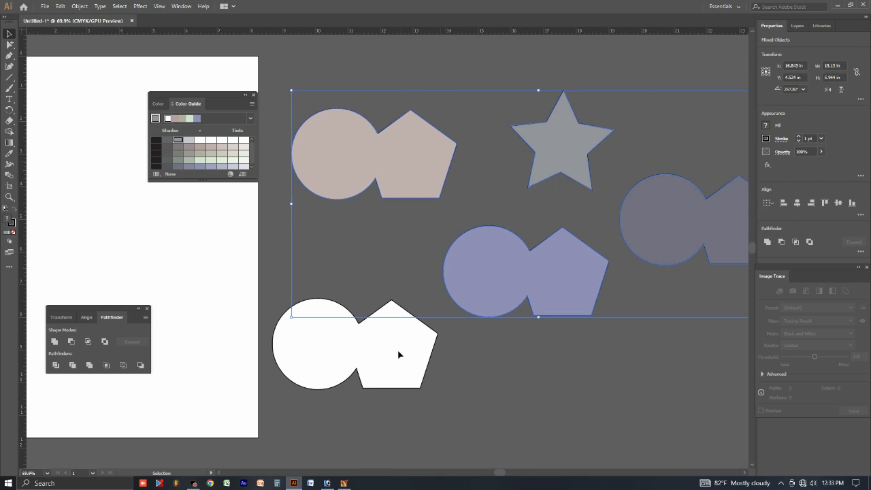
{"action": "left_click", "coordinate": [9, 155]}
{"action": "left_click", "coordinate": [323, 327]}
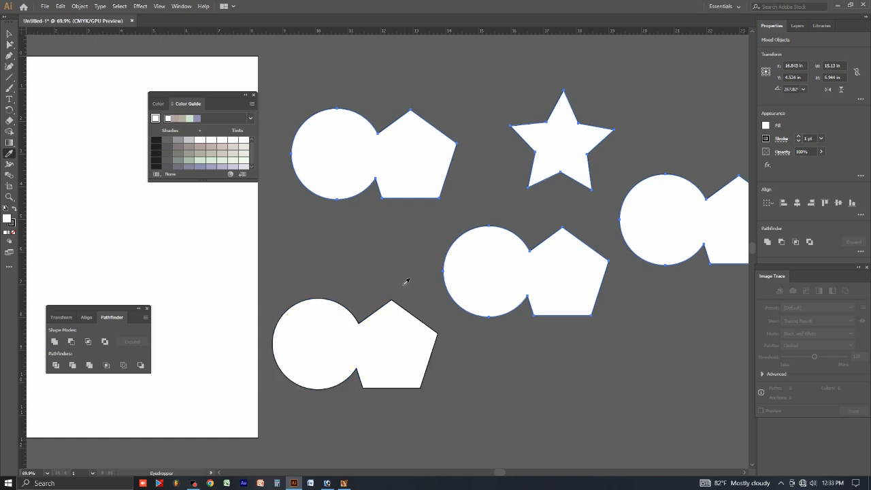
{"action": "left_click", "coordinate": [9, 33]}
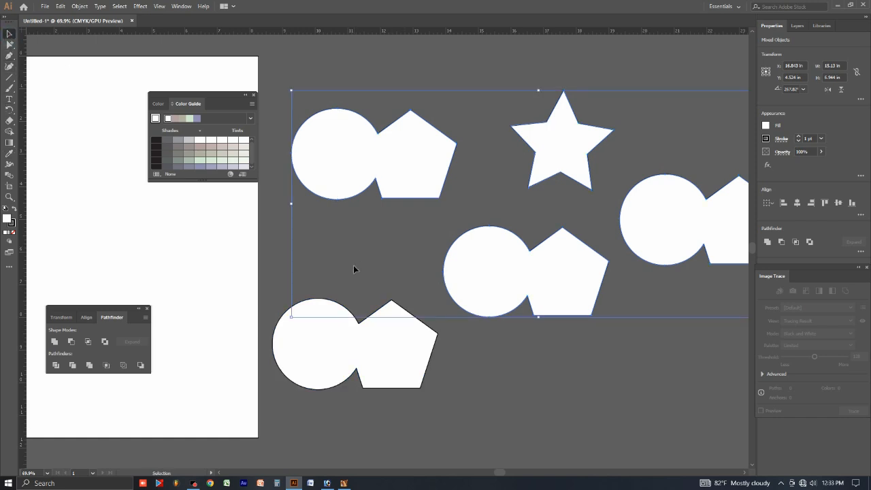
{"action": "left_click", "coordinate": [354, 267]}
Hide the panels and delete all four merged shapes, keeping only the star.
{"action": "key", "text": "Tab"}
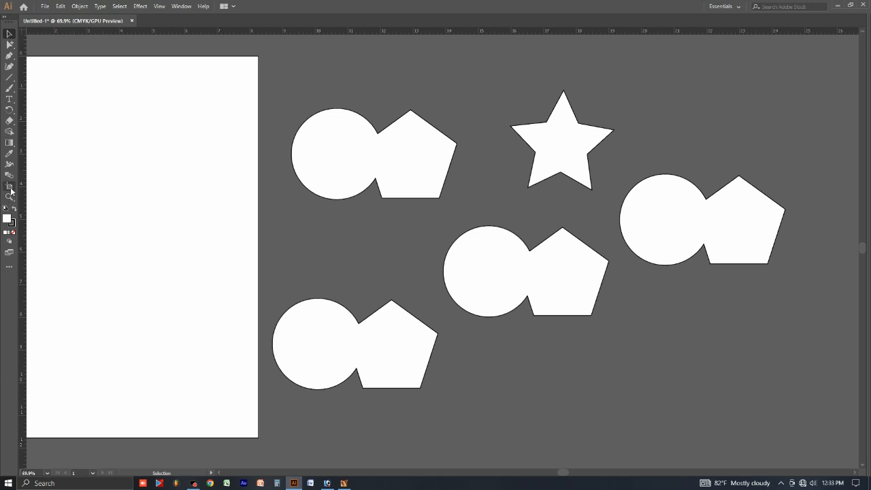
{"action": "left_click", "coordinate": [10, 36]}
{"action": "left_click", "coordinate": [276, 267]}
{"action": "left_click_drag", "start_coordinate": [502, 251], "coordinate": [582, 251]}
{"action": "left_click_drag", "start_coordinate": [308, 179], "coordinate": [477, 363]}
{"action": "key", "text": "Delete"}
{"action": "left_click", "coordinate": [623, 303]}
{"action": "key", "text": "Delete"}
{"action": "left_click", "coordinate": [755, 223]}
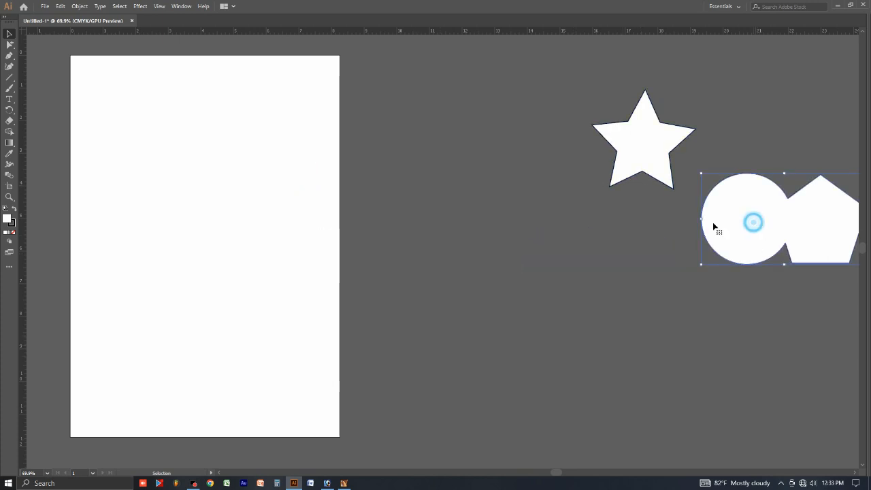
{"action": "key", "text": "Delete"}
Move the star closer to the artboard, duplicate it to the right, and shrink the copy to a tiny star.
{"action": "left_click_drag", "start_coordinate": [653, 143], "coordinate": [432, 206]}
{"action": "left_click_drag", "start_coordinate": [534, 301], "coordinate": [303, 305]}
{"action": "left_click_drag", "start_coordinate": [173, 206], "coordinate": [503, 214]}
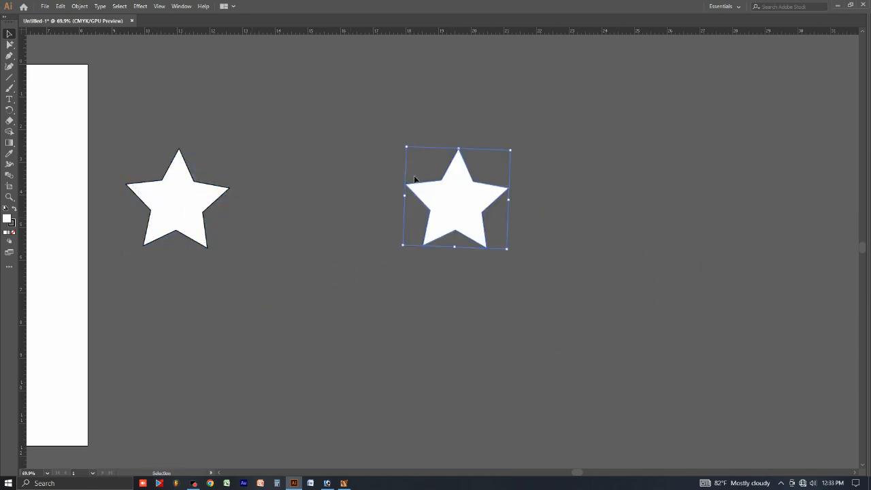
{"action": "left_click_drag", "start_coordinate": [405, 146], "coordinate": [501, 185]}
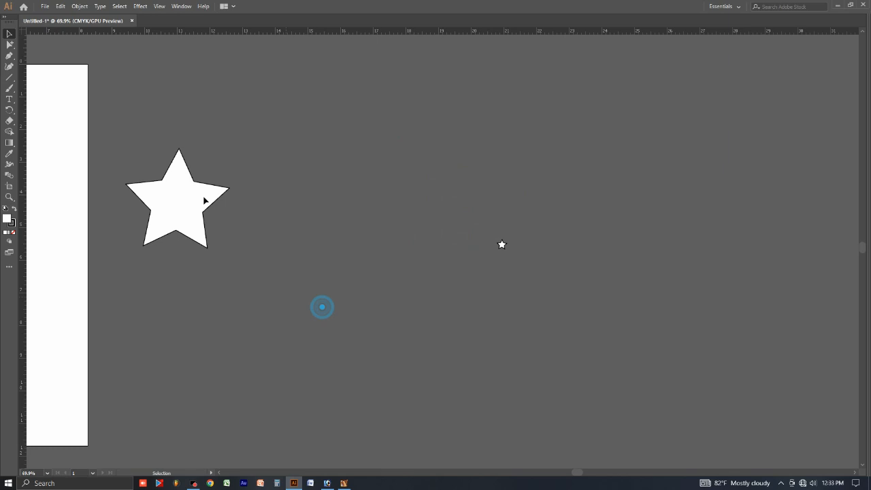
Select both stars and set the Blend Options spacing to Specified Steps with 8 steps.
{"action": "left_click_drag", "start_coordinate": [113, 136], "coordinate": [663, 378]}
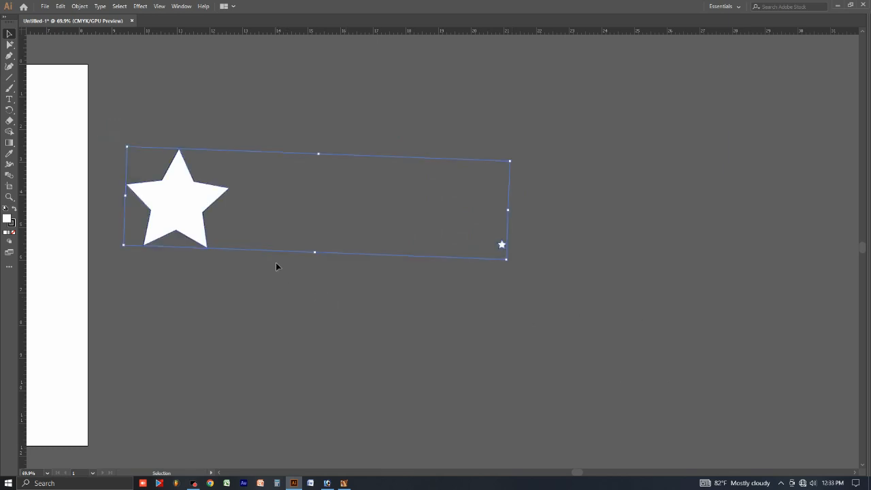
{"action": "double_click", "coordinate": [8, 177]}
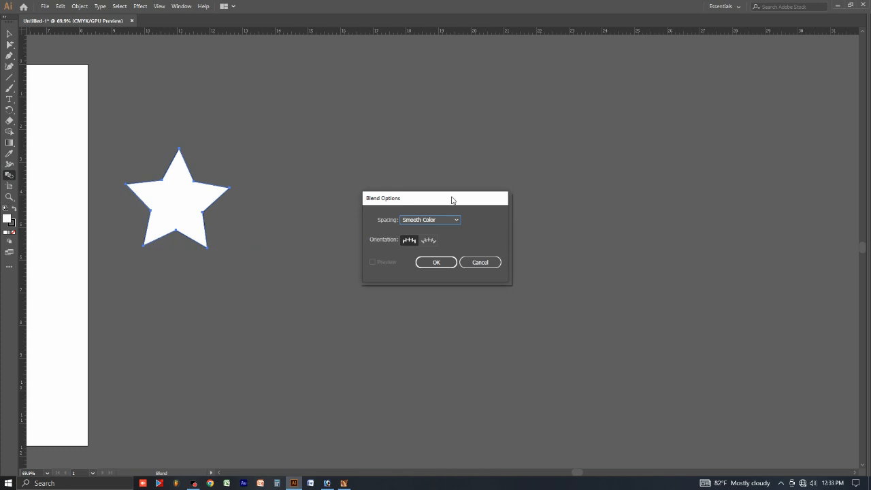
{"action": "left_click_drag", "start_coordinate": [451, 200], "coordinate": [353, 82]}
{"action": "left_click", "coordinate": [347, 102]}
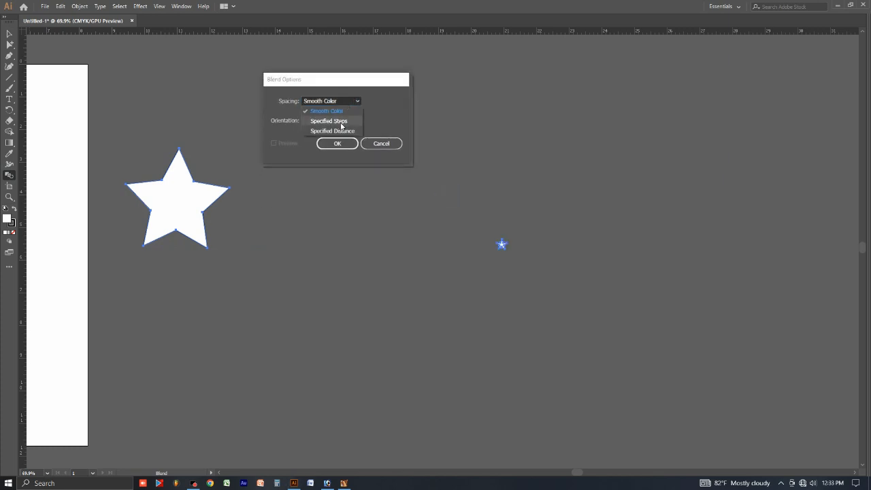
{"action": "left_click", "coordinate": [328, 117]}
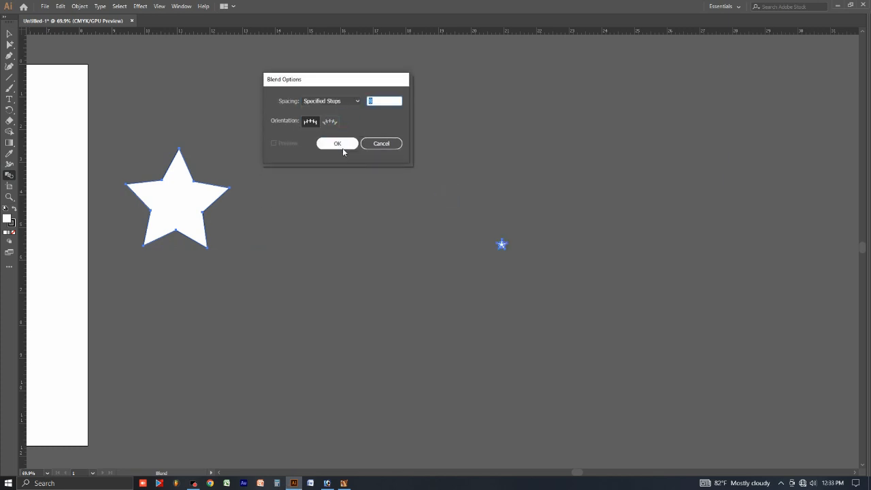
{"action": "left_click", "coordinate": [342, 146]}
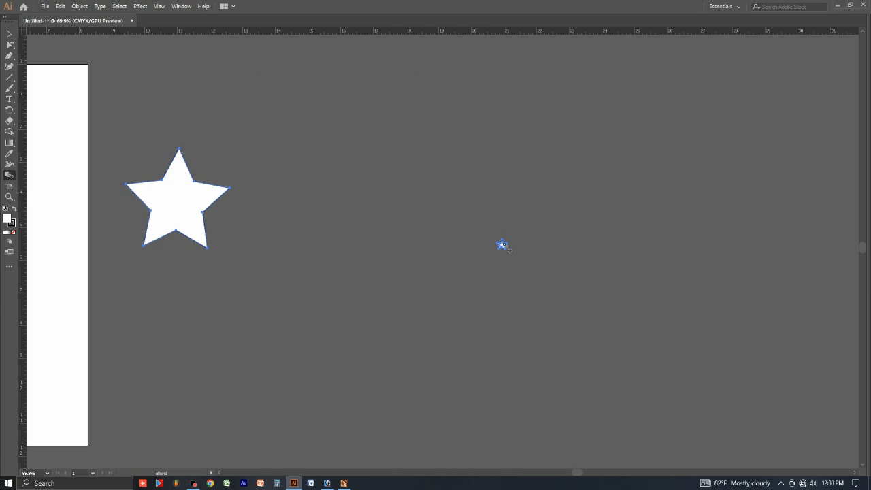
Blend the tiny star into the large star with the Blend tool and deselect the result.
{"action": "left_click", "coordinate": [502, 244]}
{"action": "left_click", "coordinate": [177, 197]}
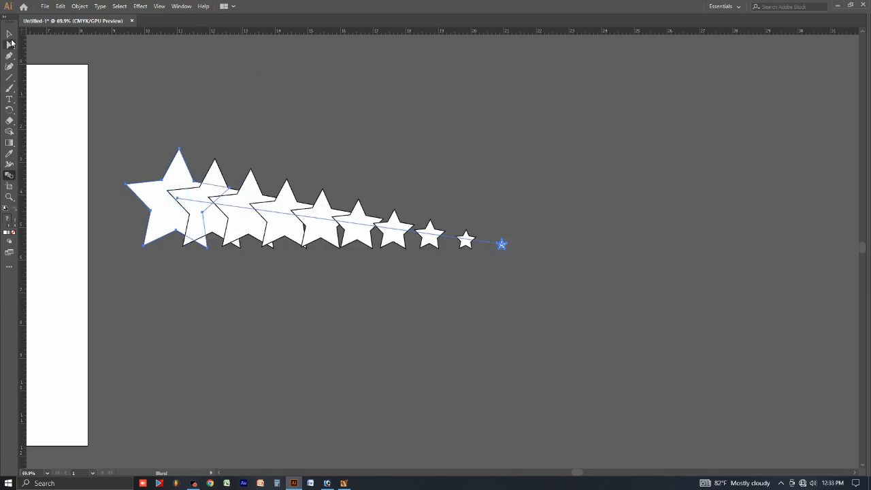
{"action": "left_click", "coordinate": [9, 34]}
{"action": "left_click", "coordinate": [402, 132]}
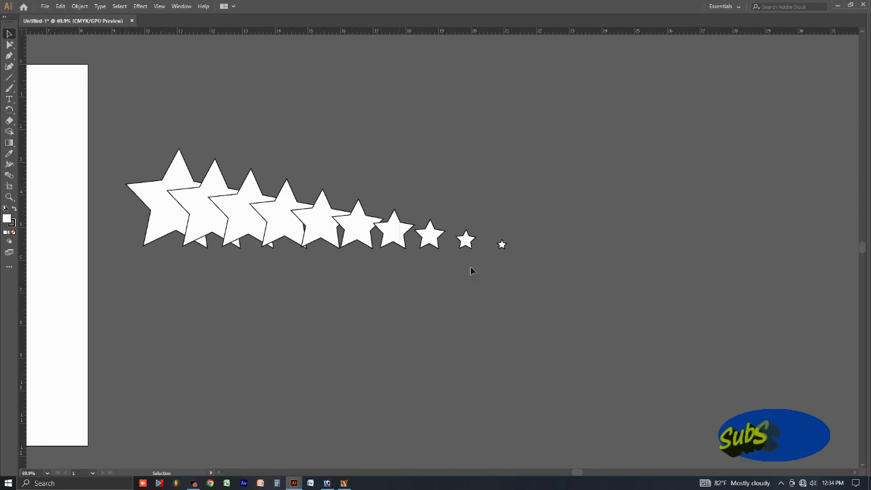
Select the blended row of stars and delete it from beside the artboard.
{"action": "left_click", "coordinate": [466, 240]}
{"action": "left_click", "coordinate": [582, 281]}
{"action": "left_click", "coordinate": [262, 221]}
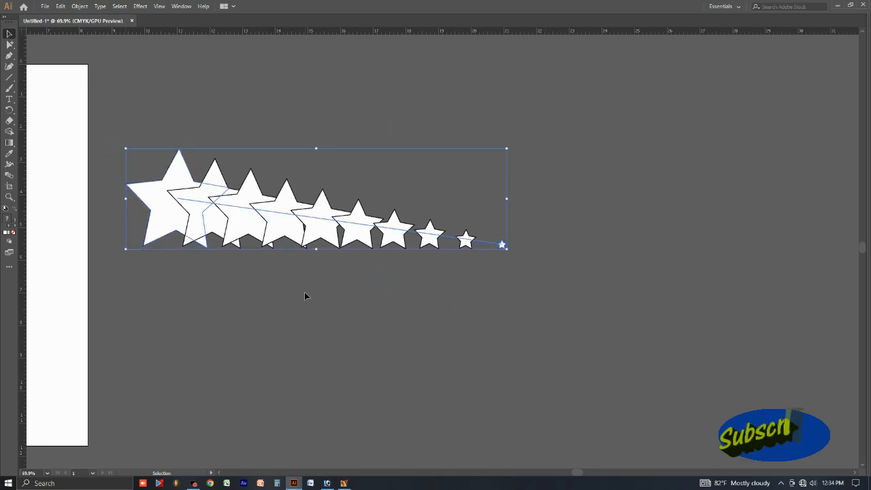
{"action": "left_click", "coordinate": [9, 188]}
{"action": "left_click", "coordinate": [8, 31]}
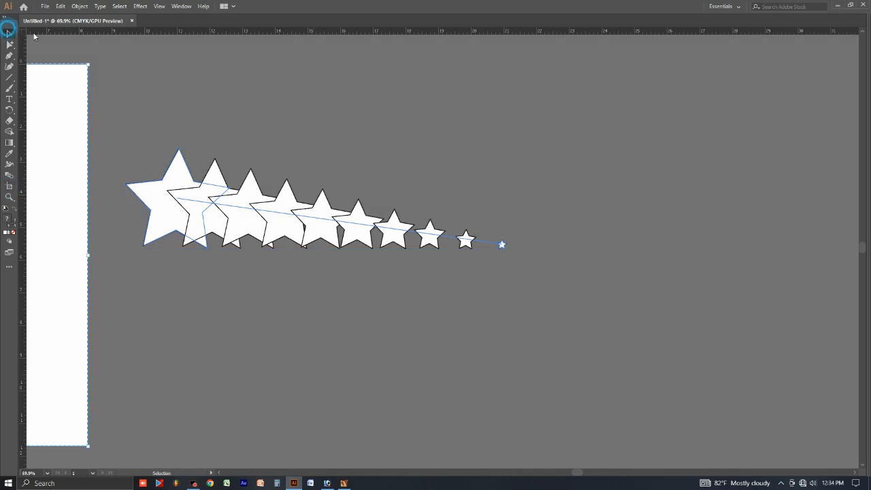
{"action": "left_click", "coordinate": [190, 105]}
{"action": "key", "text": "alt+space"}
{"action": "key", "text": "Escape"}
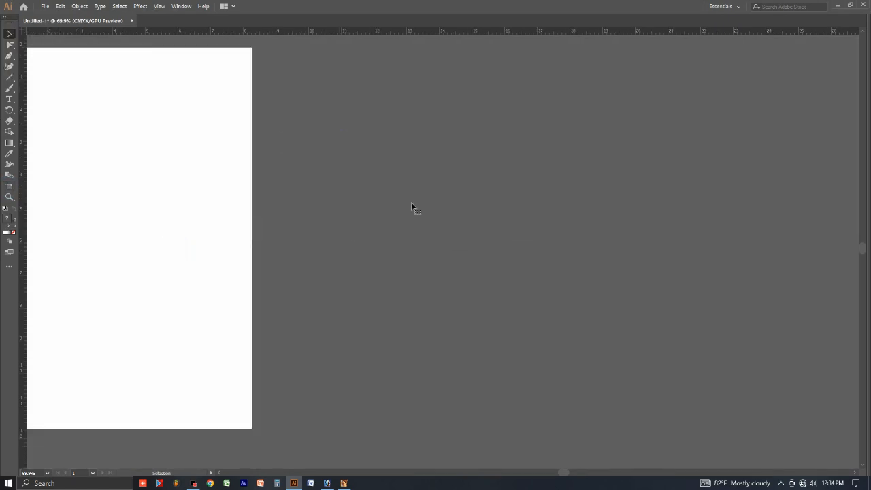
Duplicate the artboard with the Artboard tool, placing the copy directly to its right with a narrow gap.
{"action": "left_click_drag", "start_coordinate": [183, 216], "coordinate": [421, 217]}
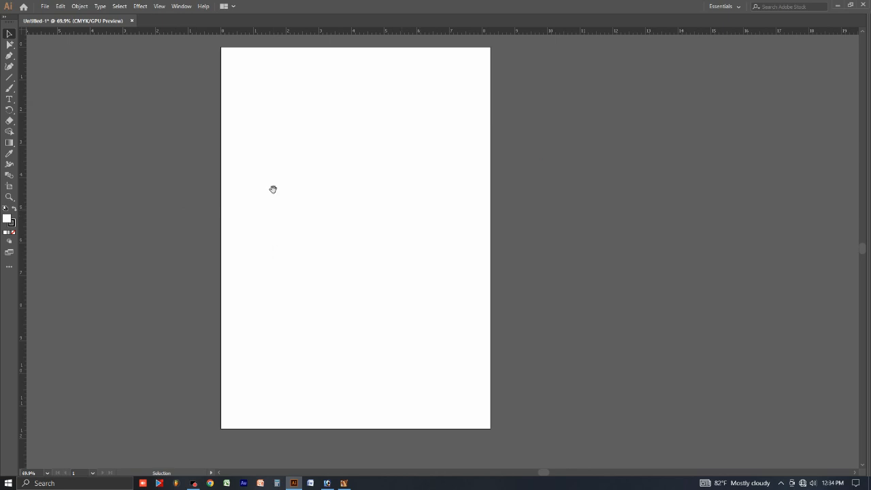
{"action": "left_click", "coordinate": [9, 187]}
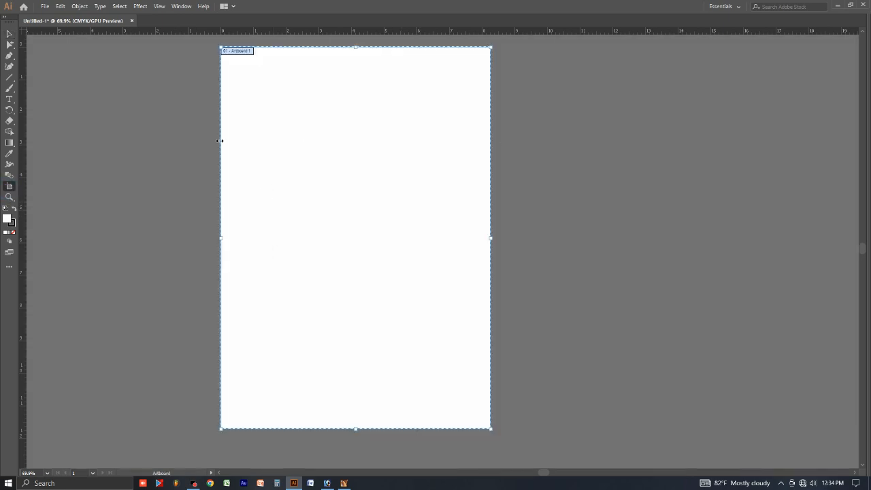
{"action": "scroll", "coordinate": [304, 155], "scroll_direction": "up", "scroll_amount": 1}
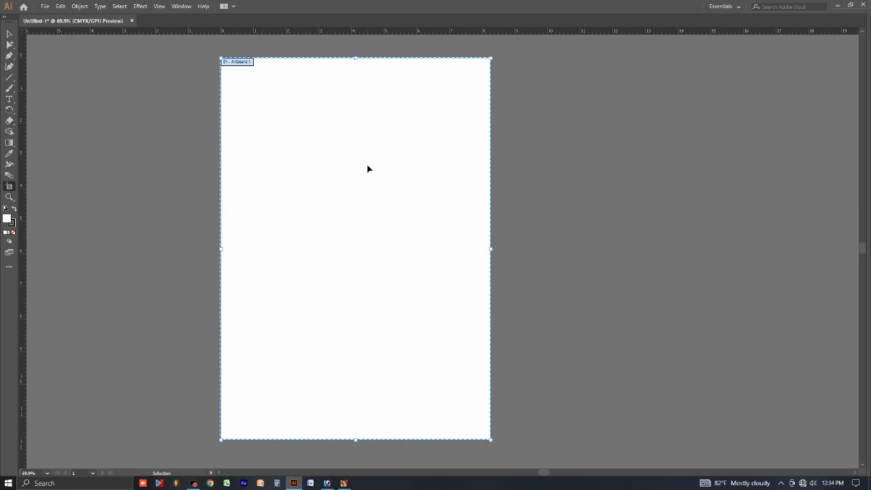
{"action": "scroll", "coordinate": [367, 169], "scroll_direction": "right", "scroll_amount": 1}
{"action": "scroll", "coordinate": [358, 163], "scroll_direction": "down", "scroll_amount": 1}
{"action": "scroll", "coordinate": [342, 165], "scroll_direction": "down", "scroll_amount": 1}
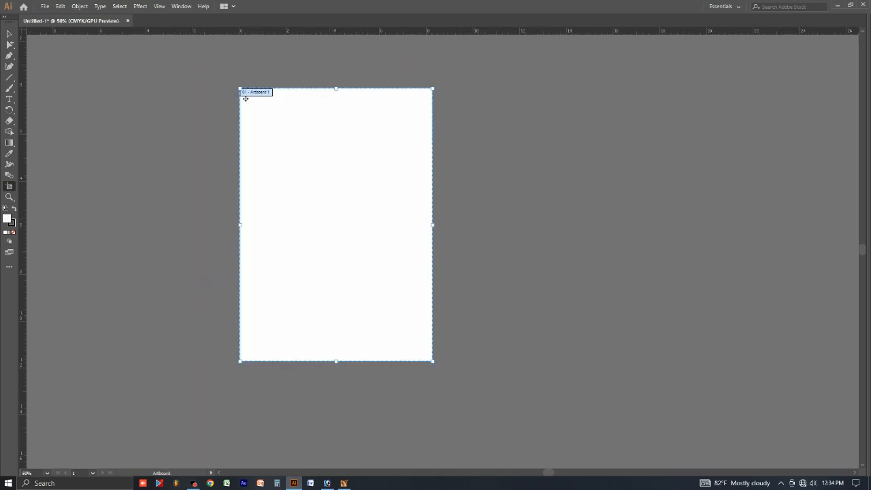
{"action": "left_click_drag", "start_coordinate": [259, 139], "coordinate": [464, 141]}
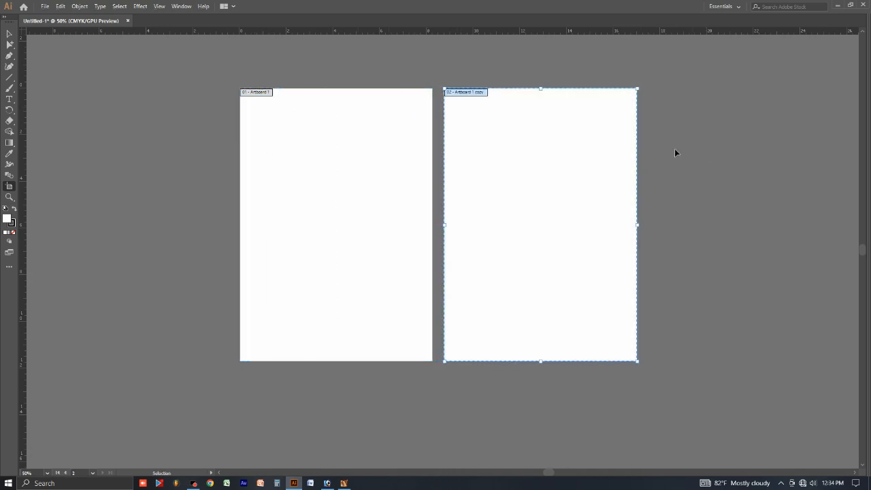
Duplicate the second artboard to its right to make a row of three artboards.
{"action": "key", "text": "alt+space"}
{"action": "left_click_drag", "start_coordinate": [370, 191], "coordinate": [157, 195]}
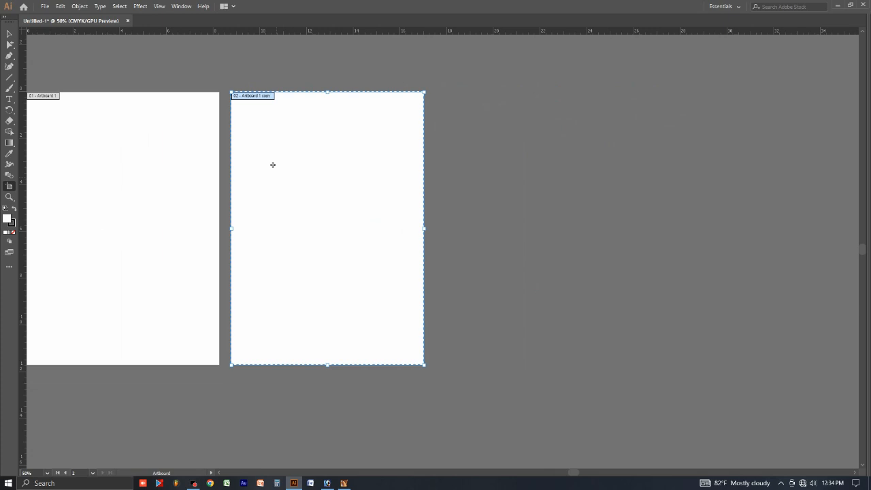
{"action": "left_click_drag", "start_coordinate": [279, 159], "coordinate": [473, 177]}
{"action": "key", "text": "ctrl+minus"}
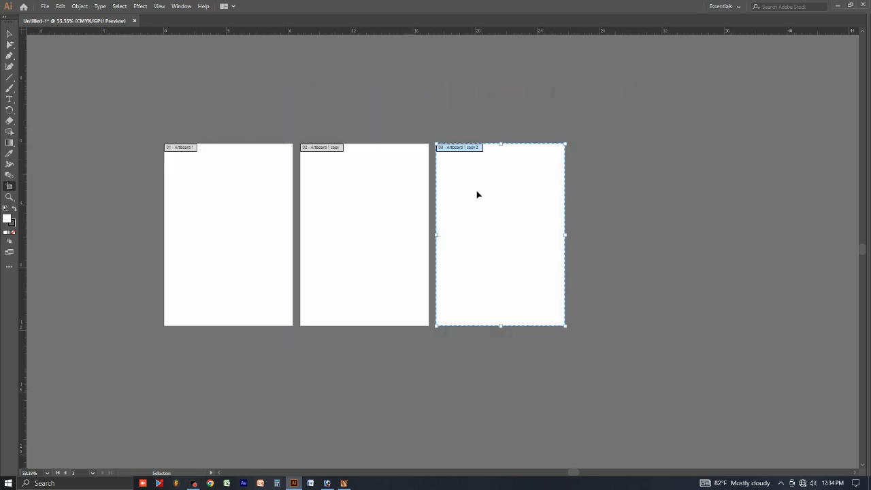
Select all three artboards and duplicate them straight down as a second row below the first.
{"action": "key", "text": "ctrl+a"}
{"action": "left_click_drag", "start_coordinate": [414, 315], "coordinate": [419, 246]}
{"action": "left_click_drag", "start_coordinate": [383, 107], "coordinate": [397, 300]}
{"action": "left_click", "coordinate": [670, 245]}
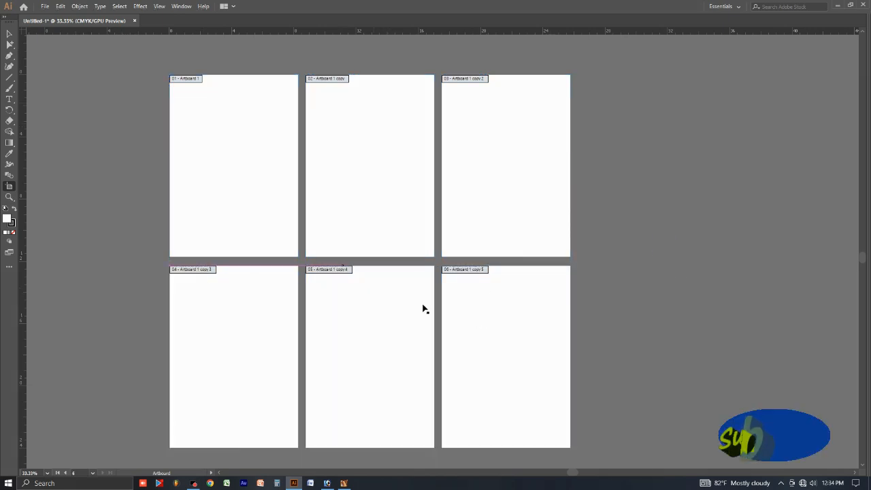
{"action": "left_click", "coordinate": [495, 289]}
{"action": "left_click", "coordinate": [600, 254]}
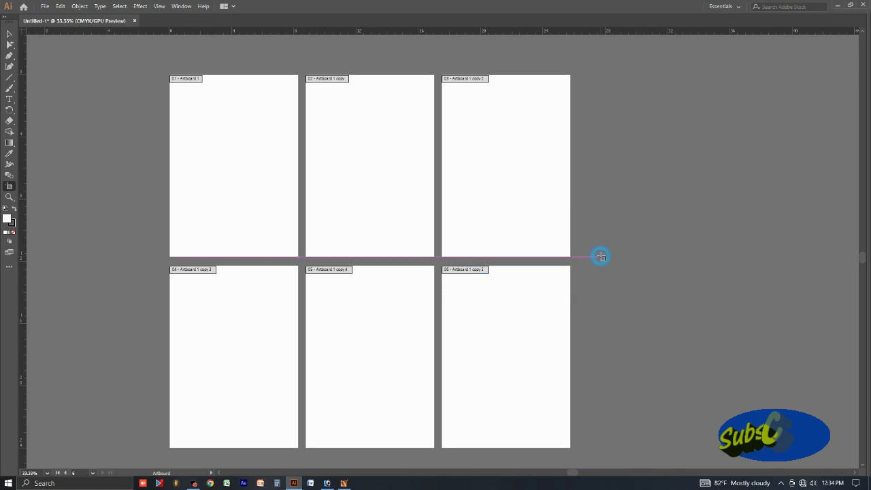
Magnify the view to 100% around the first artboard with the Zoom tool.
{"action": "left_click", "coordinate": [9, 198]}
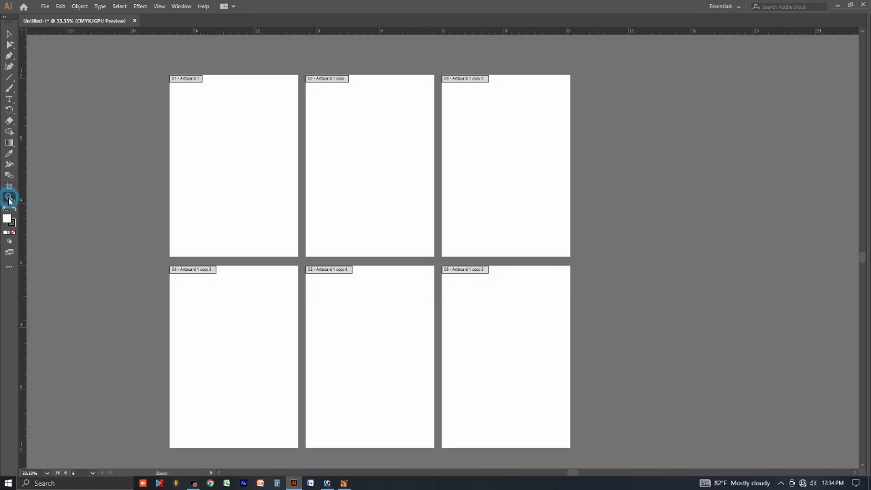
{"action": "left_click", "coordinate": [270, 229]}
{"action": "left_click", "coordinate": [248, 166]}
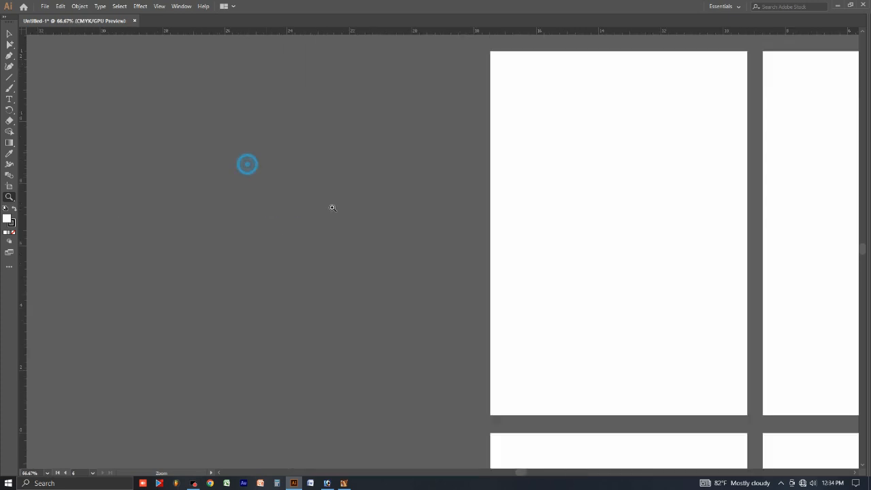
{"action": "left_click", "coordinate": [467, 287]}
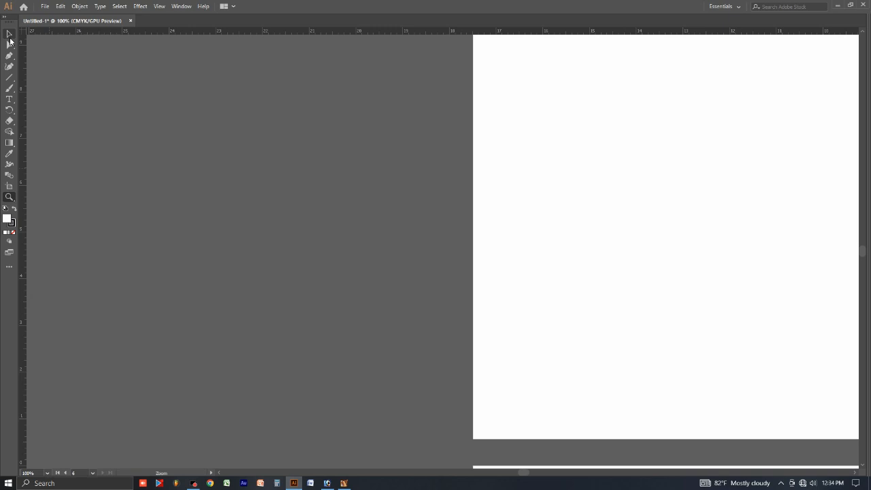
Return to the Selection tool, reduce the view to 25%, and centre the six artboards.
{"action": "left_click", "coordinate": [9, 33]}
{"action": "left_click", "coordinate": [469, 206]}
{"action": "key", "text": "ctrl+minus"}
{"action": "key", "text": "ctrl+minus"}
{"action": "key", "text": "ctrl+minus"}
{"action": "key", "text": "ctrl+minus"}
{"action": "key", "text": "alt+space"}
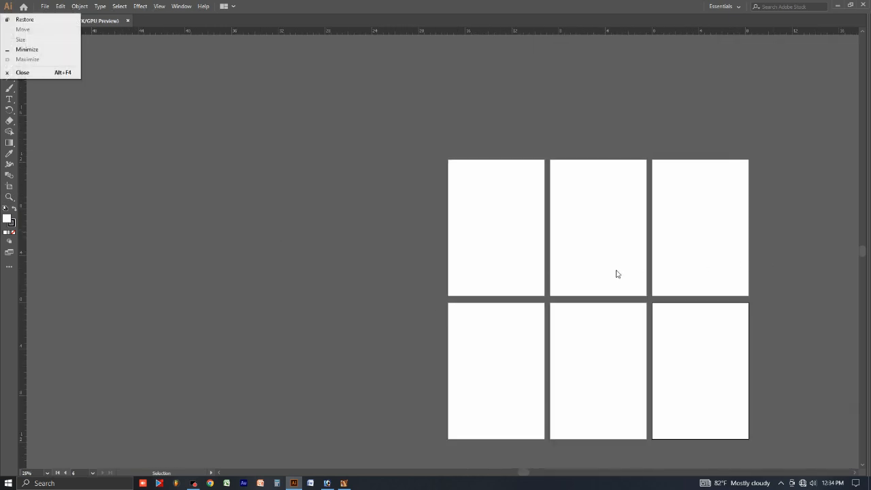
{"action": "left_click_drag", "start_coordinate": [562, 275], "coordinate": [406, 266]}
{"action": "left_click_drag", "start_coordinate": [453, 308], "coordinate": [392, 269]}
{"action": "left_click", "coordinate": [665, 216]}
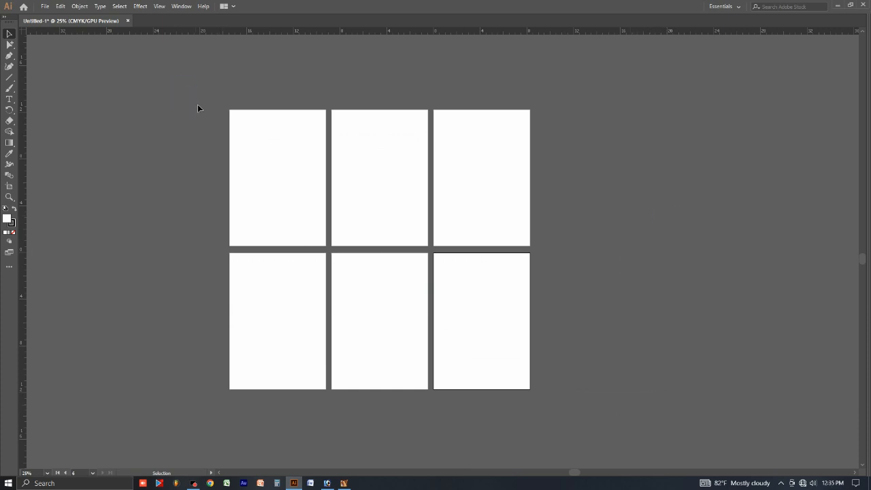
{"action": "left_click_drag", "start_coordinate": [410, 313], "coordinate": [578, 417]}
{"action": "left_click_drag", "start_coordinate": [197, 79], "coordinate": [572, 396]}
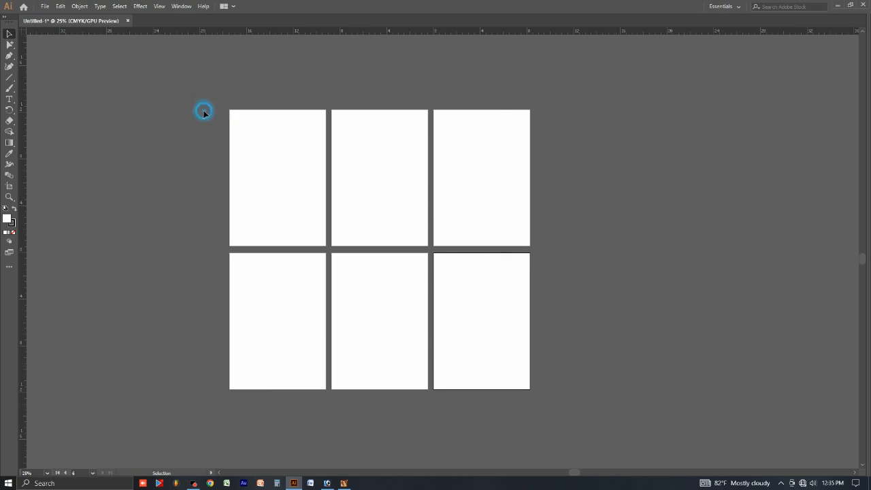